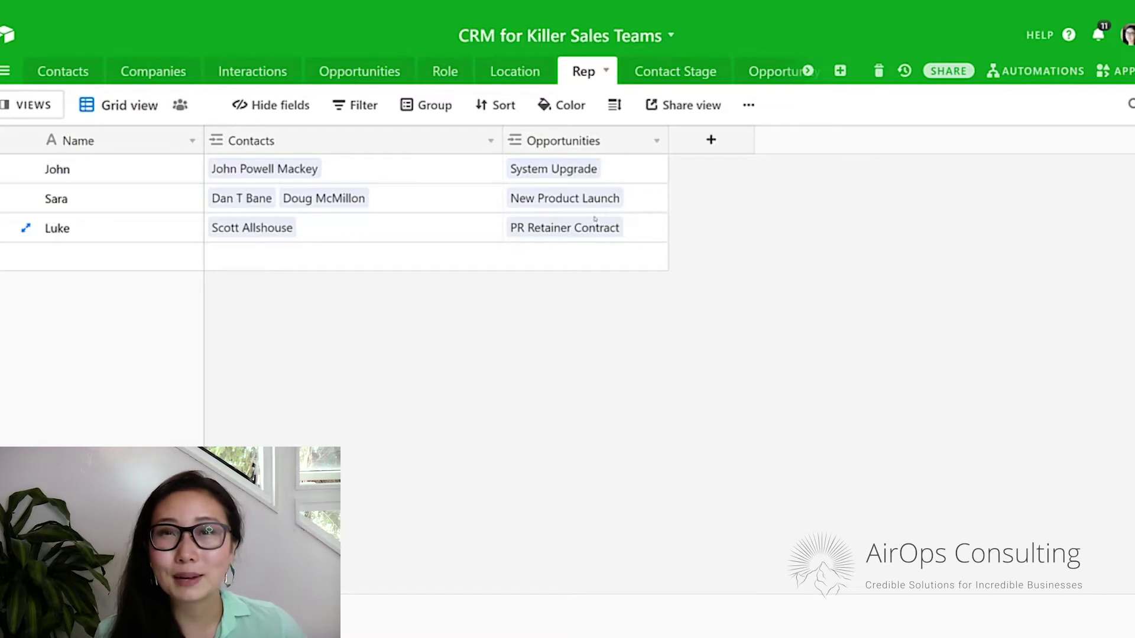
Add a Number of Contacts rollup over linked Contacts using COUNTA(values): John 1, Sara 2, Luke 1.
left_click(713, 141)
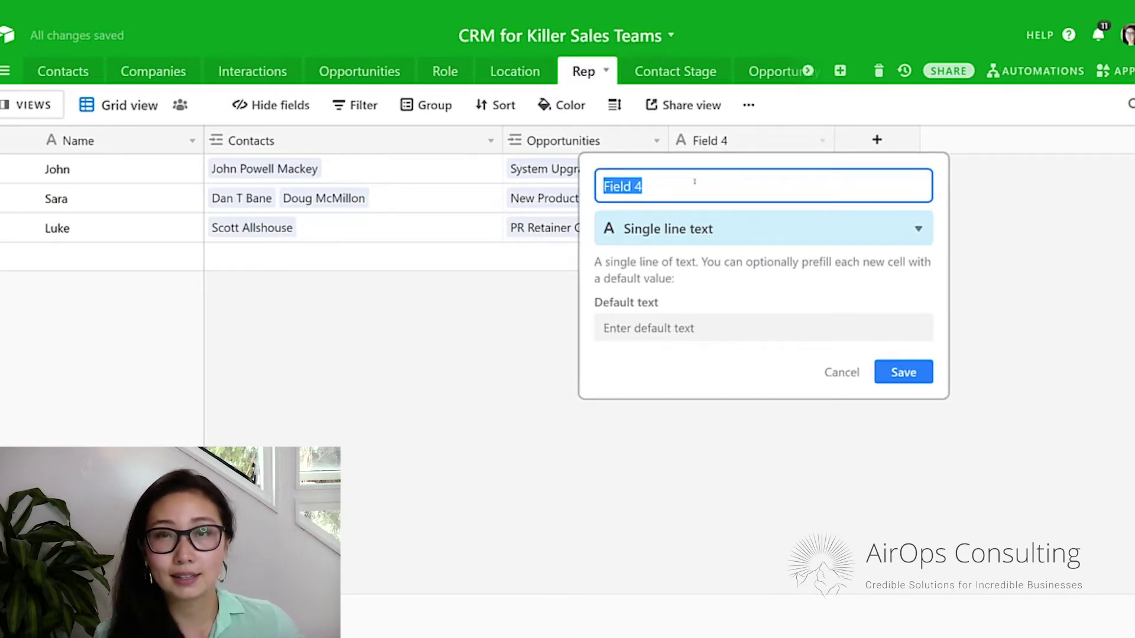
type("Number of Contacts")
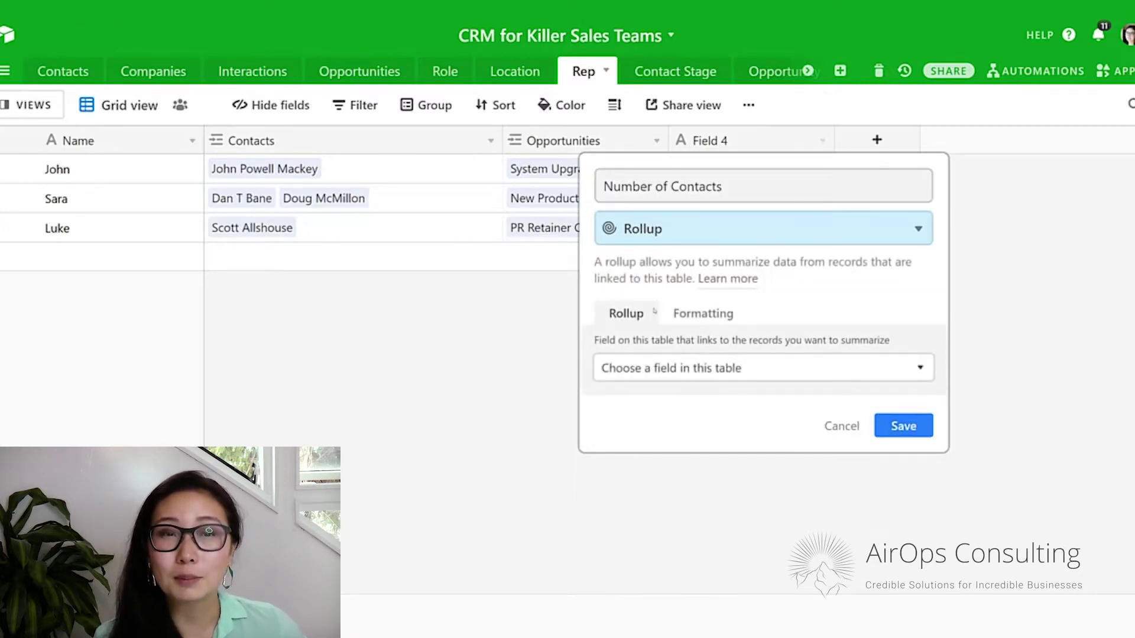
left_click(645, 371)
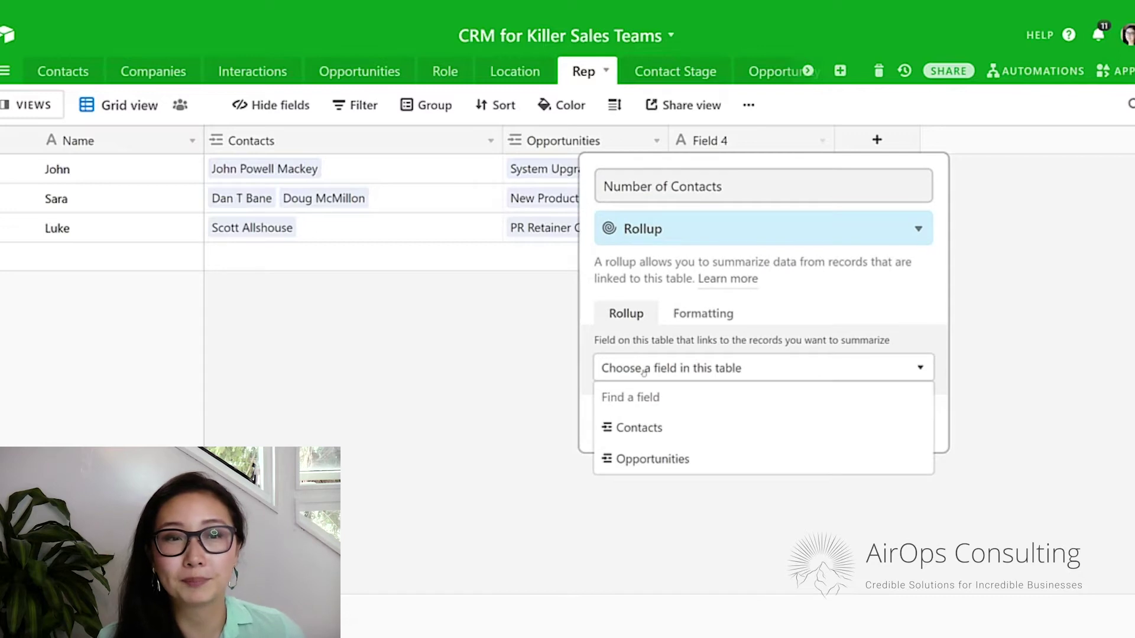
key("Return")
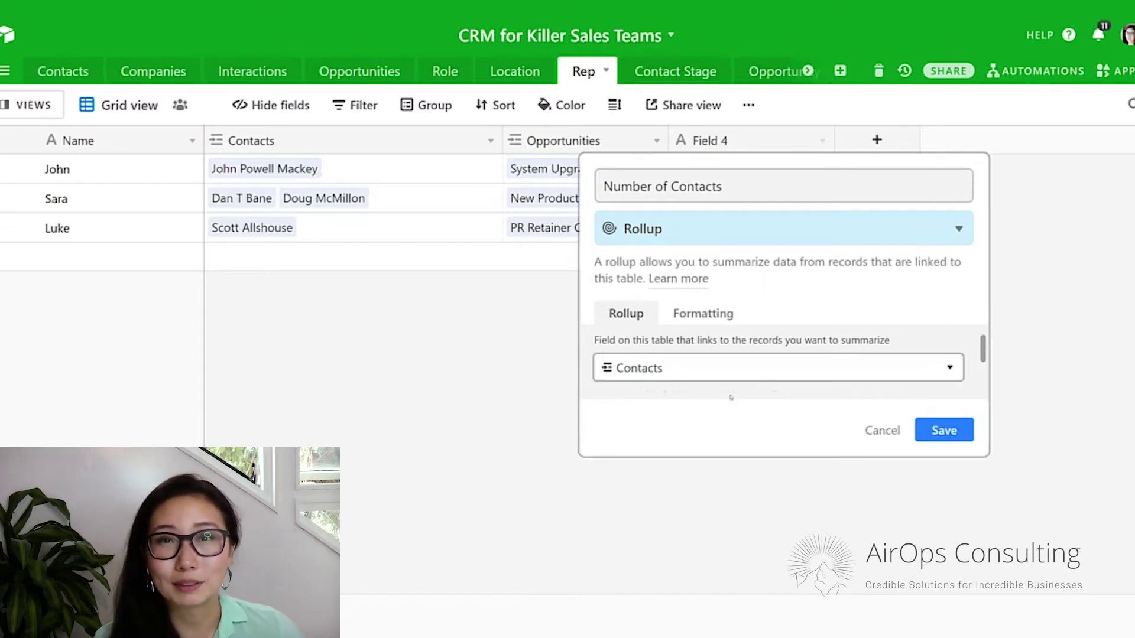
scroll(811, 383, "down", 3)
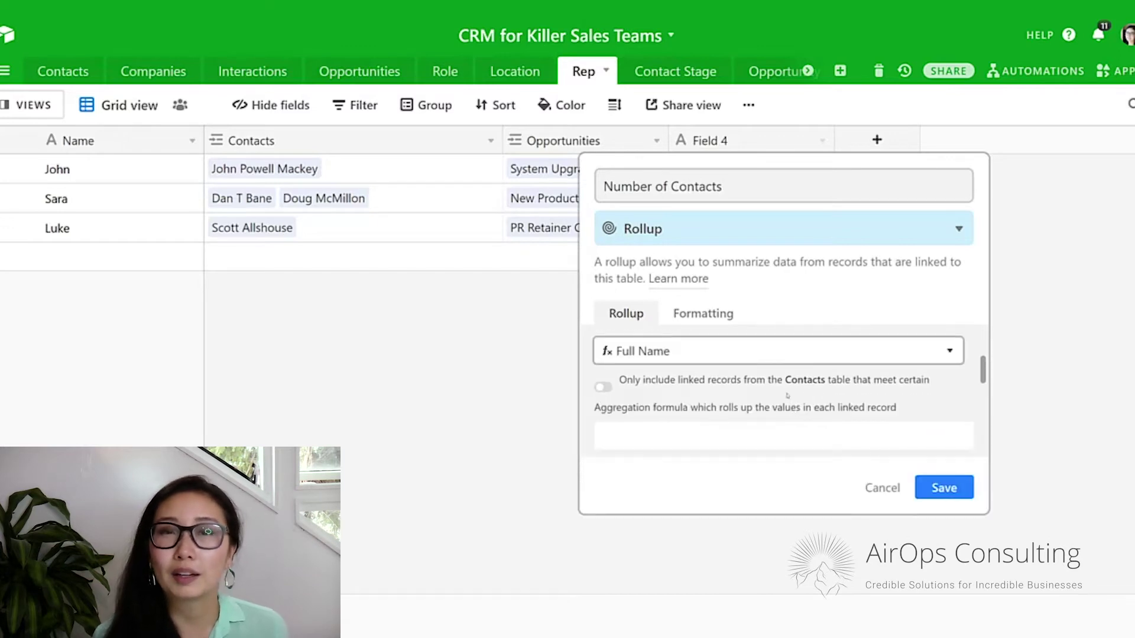
left_click(751, 429)
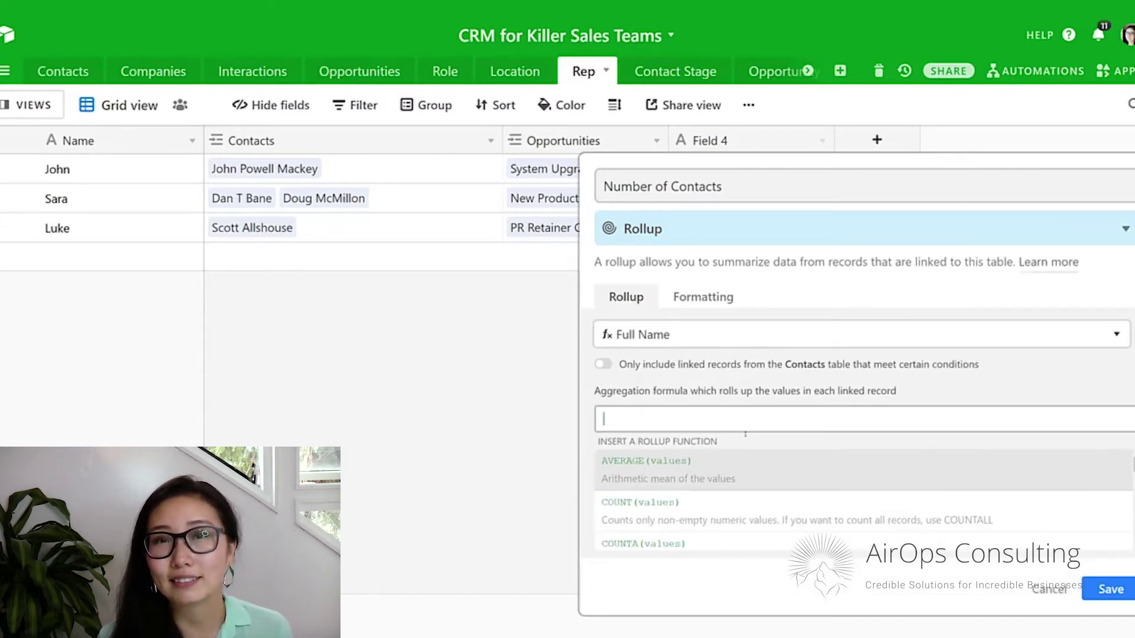
type("counta")
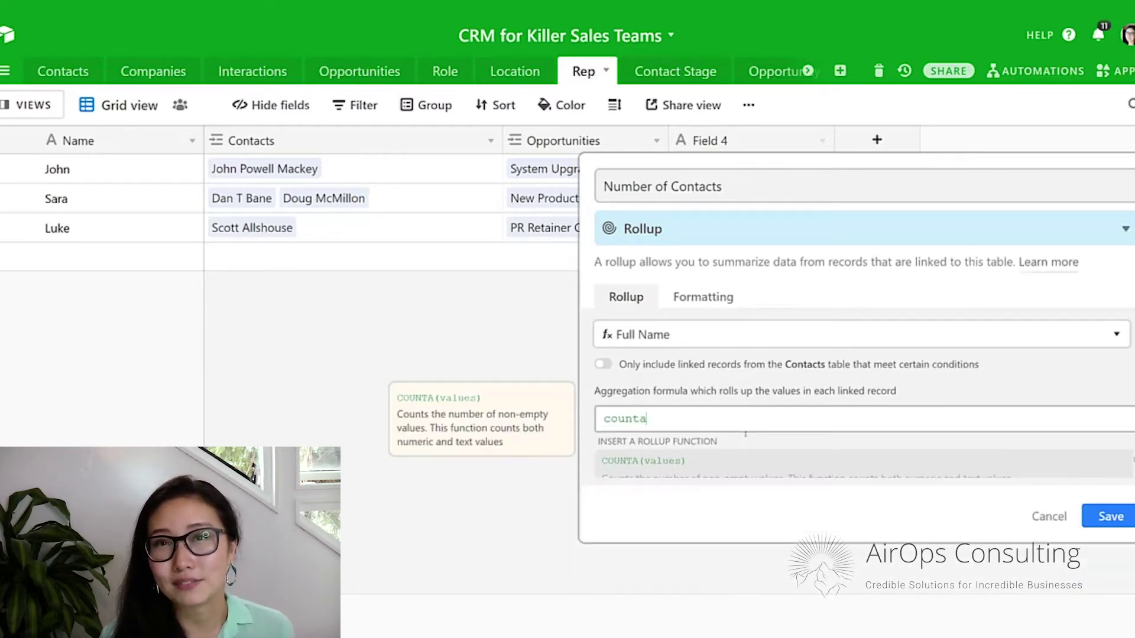
left_click(713, 461)
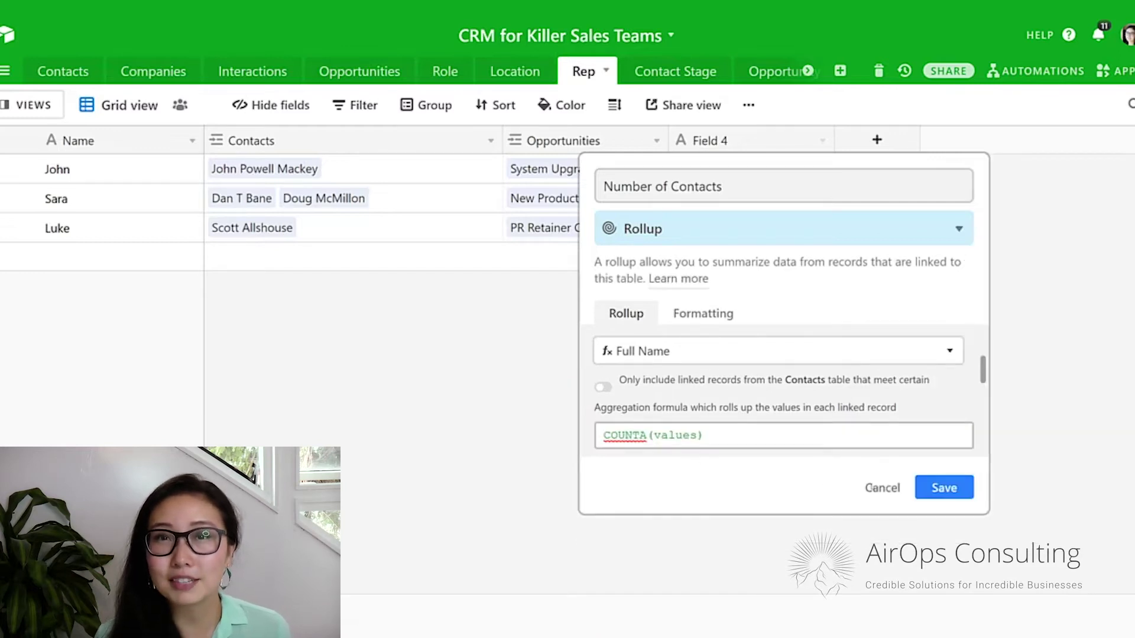
left_click(940, 495)
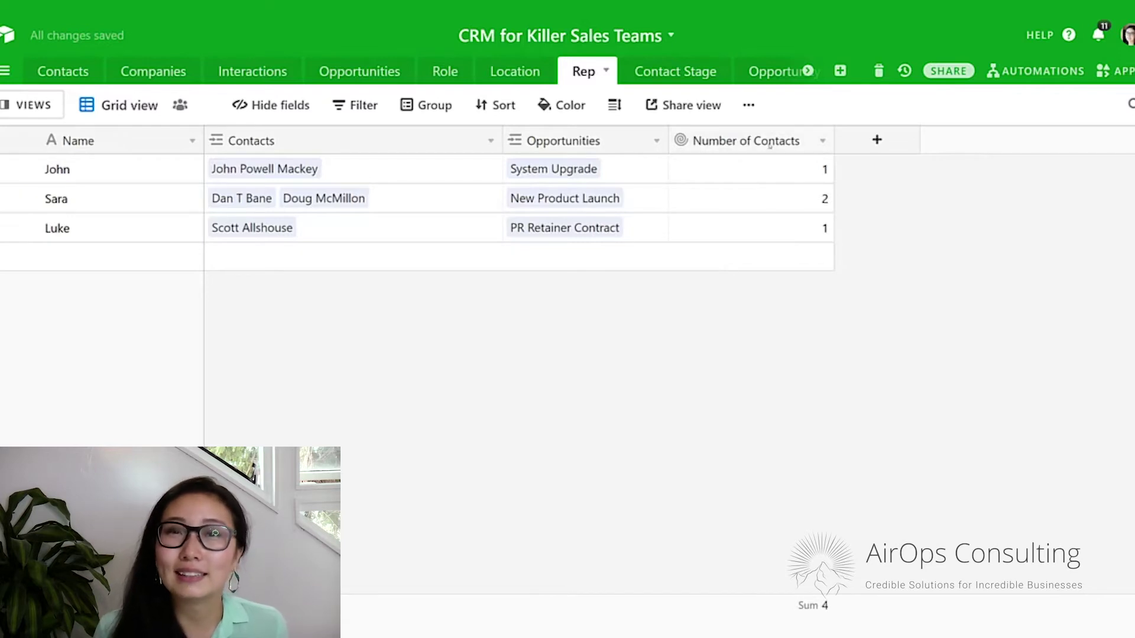
Move the Number of Contacts column left of Opportunities and show the apps panel.
left_click_drag(770, 145, 514, 145)
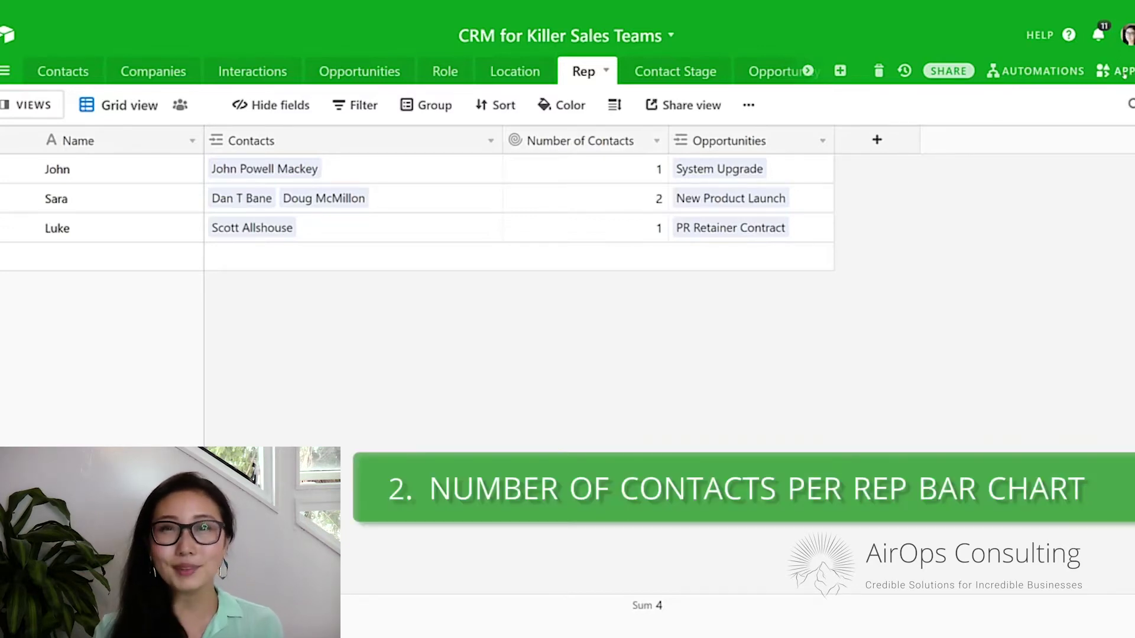
left_click(1123, 71)
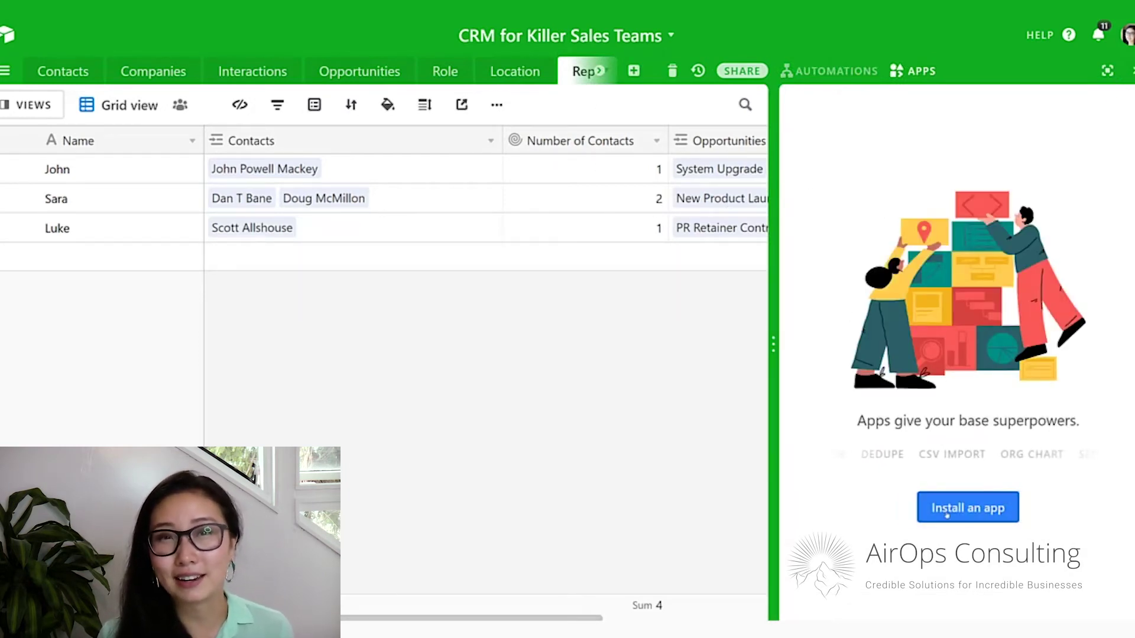
Install the Chart app from the Marketplace and base it on the Contacts Grid view.
left_click(968, 508)
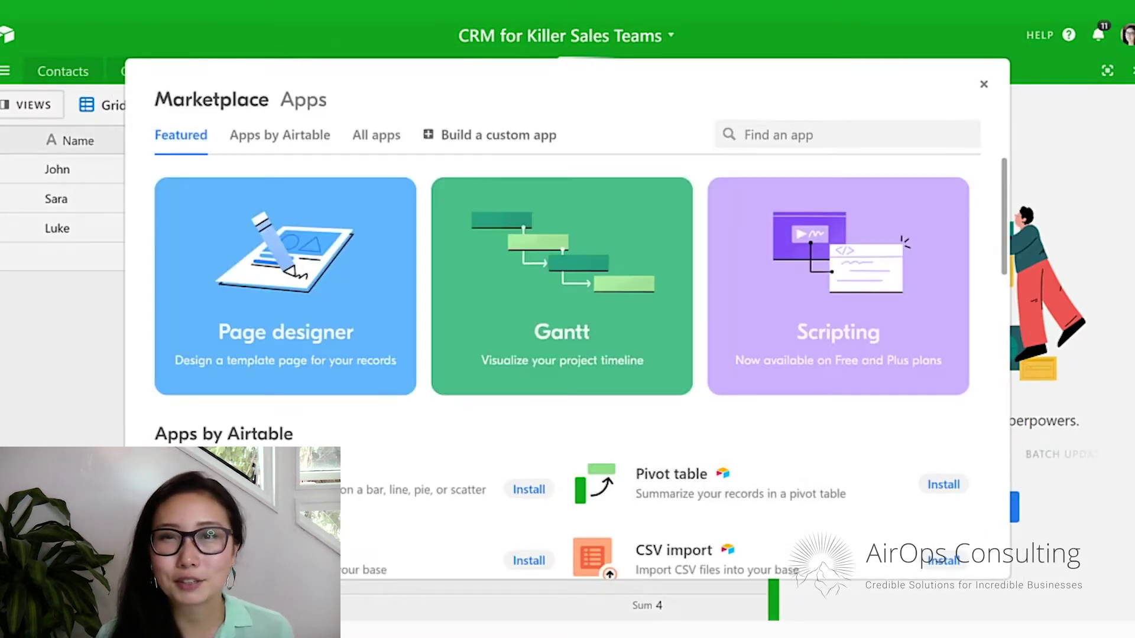
left_click(507, 501)
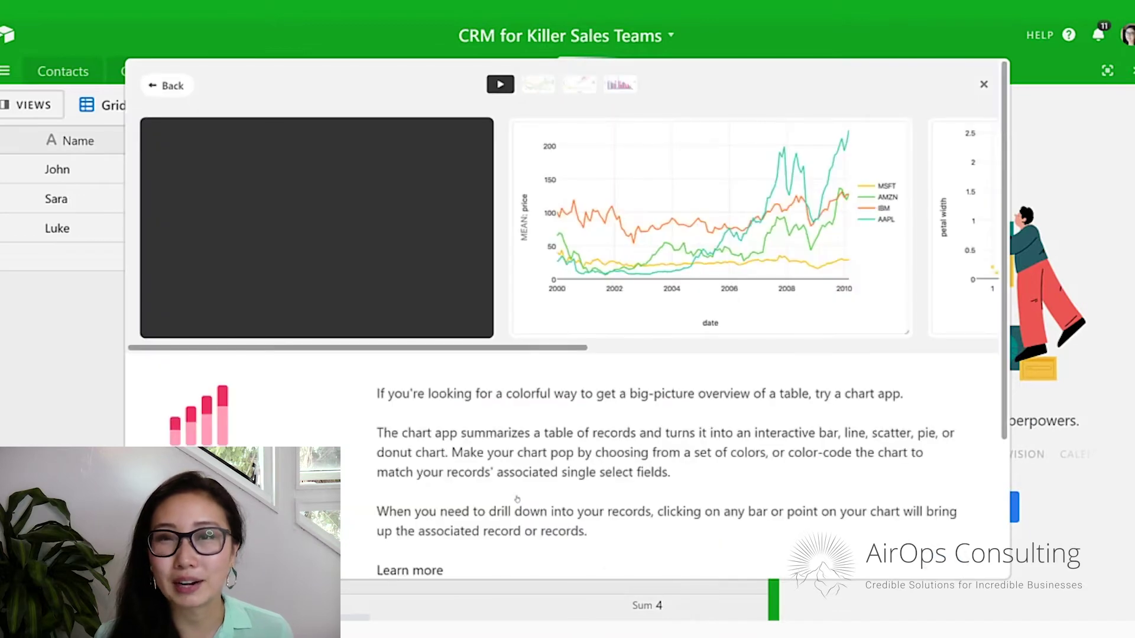
scroll(594, 447, "down", 2)
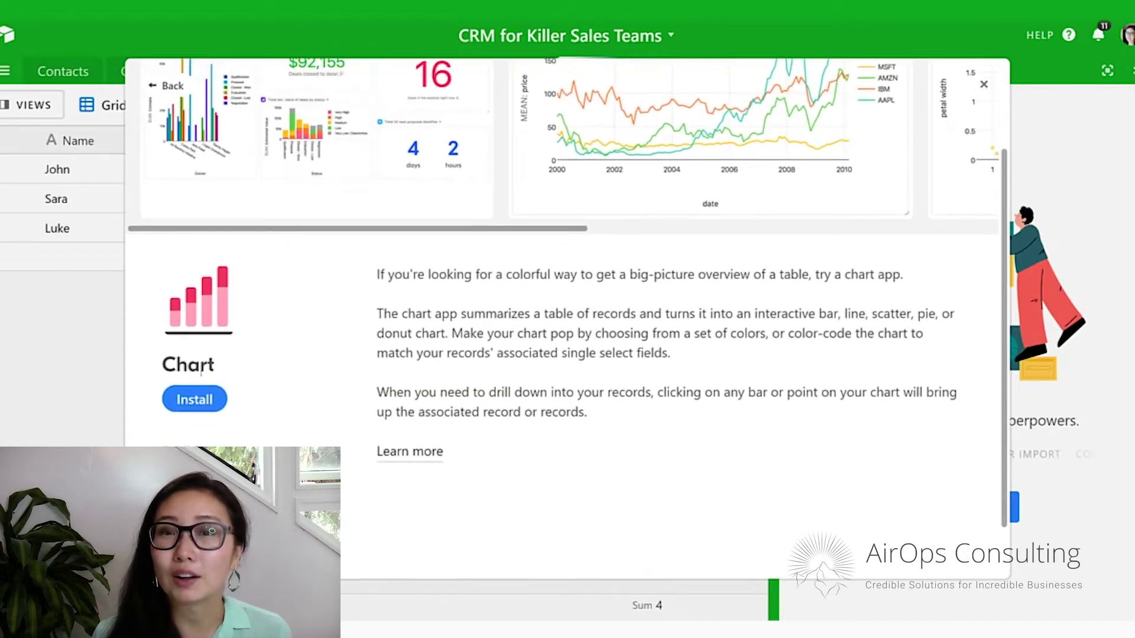
left_click(195, 400)
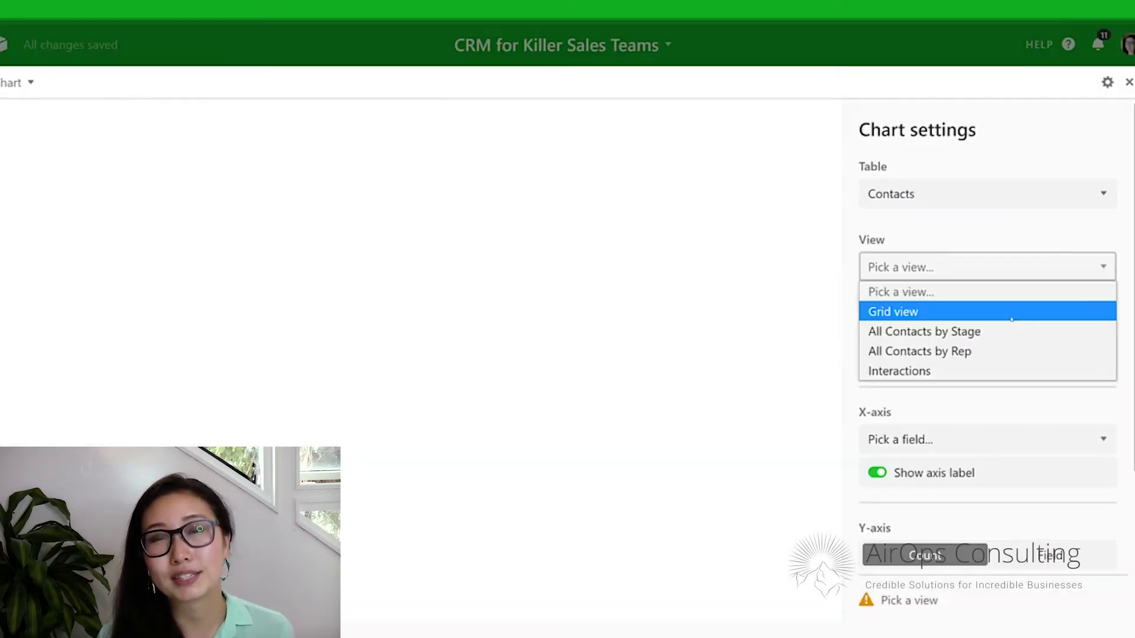
left_click(1011, 313)
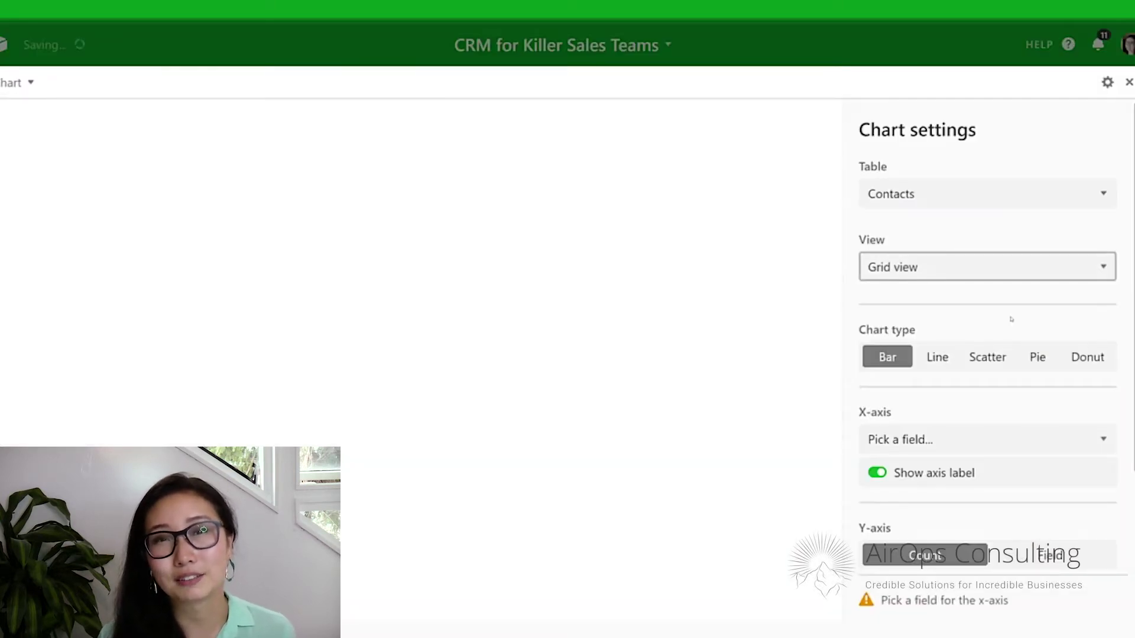
Set the bar chart's X-axis to Rep (John 1, Luke 1, Sara 2) and rename Dashboard 1.
scroll(1012, 319, "down", 2)
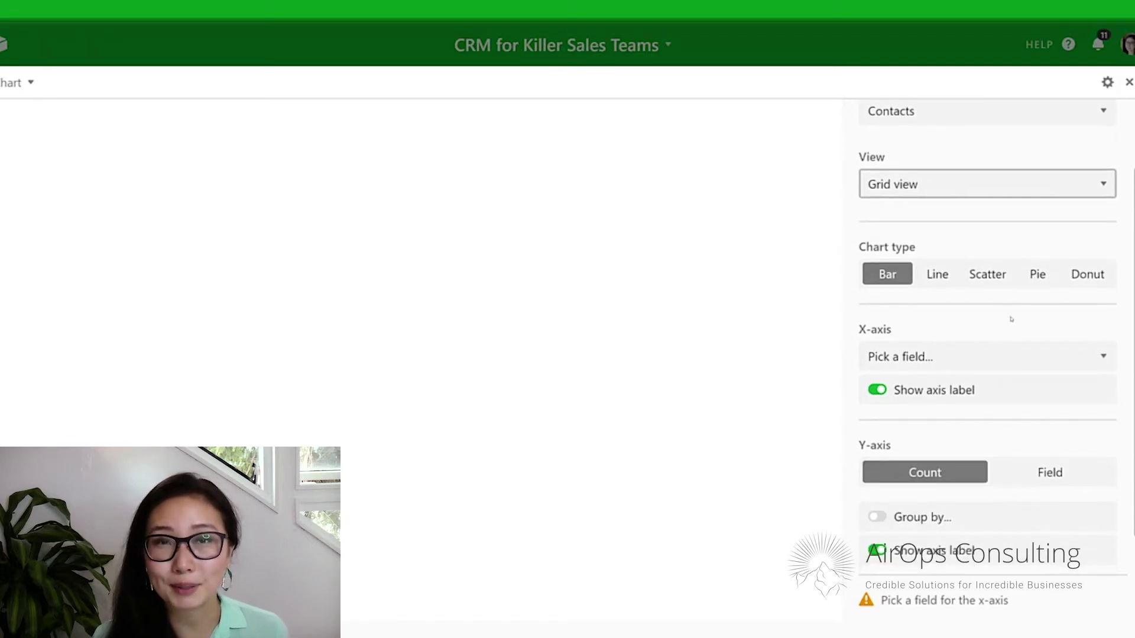
left_click(999, 355)
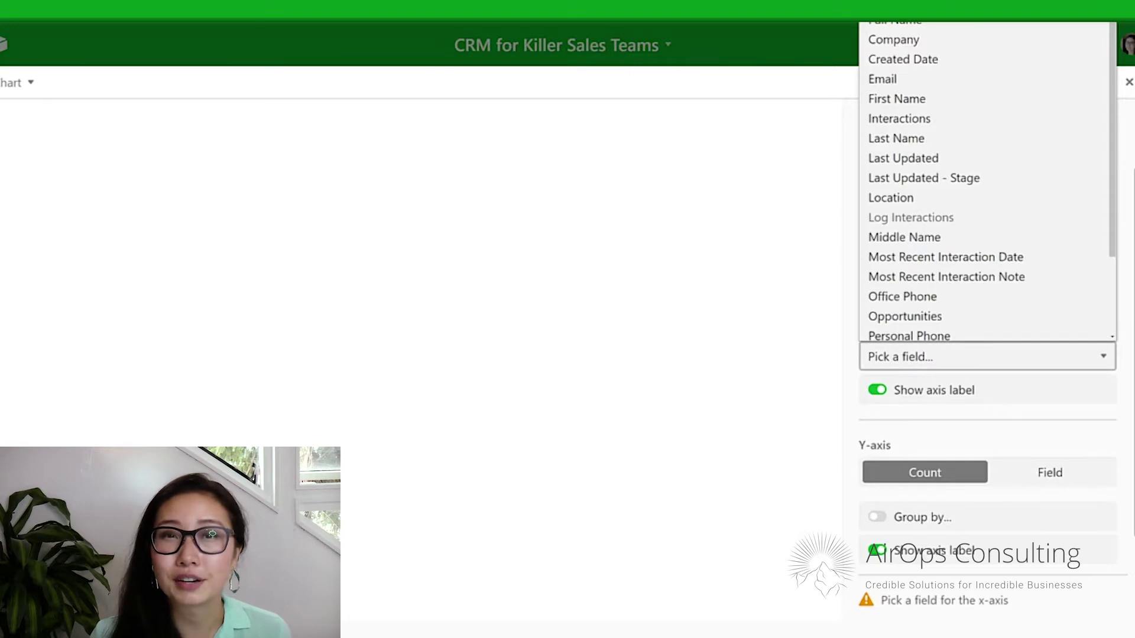
key("Escape")
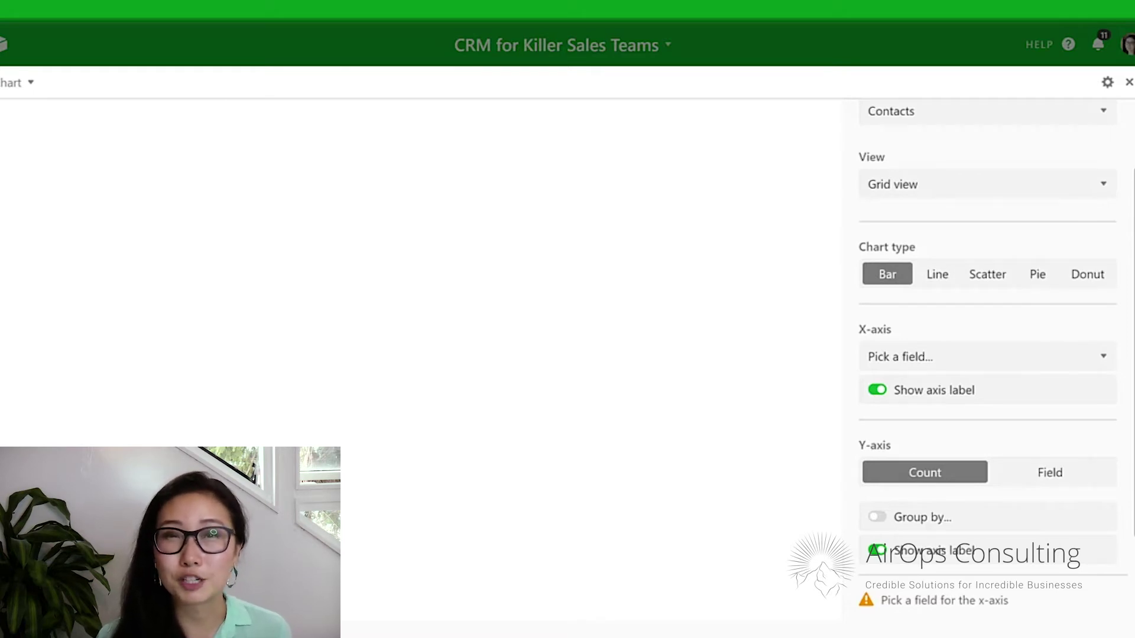
left_click(960, 365)
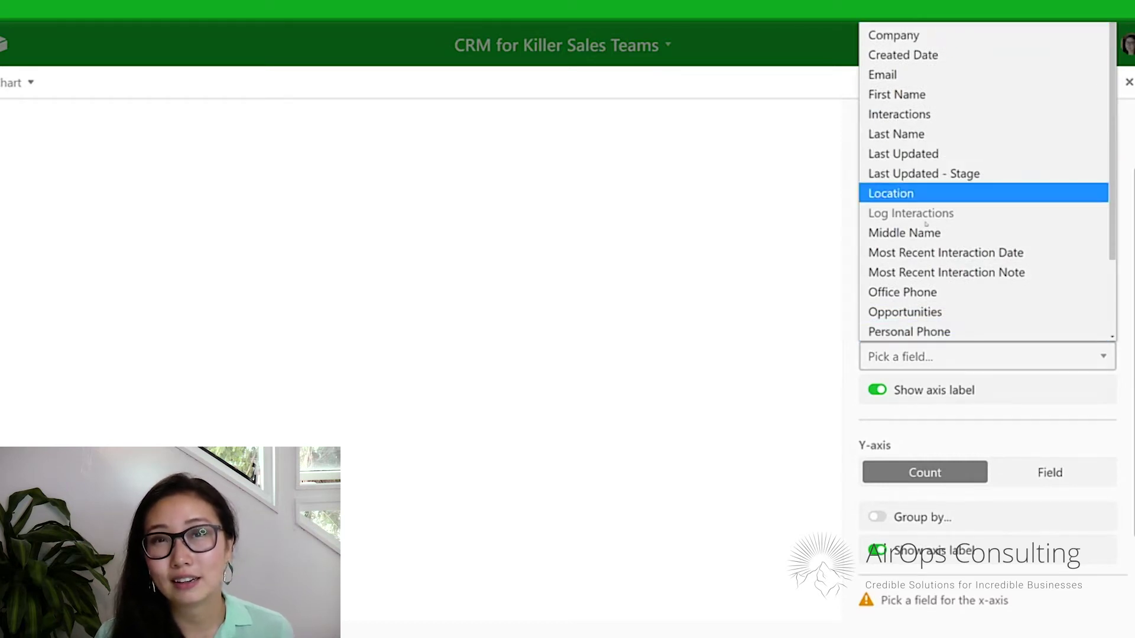
scroll(925, 223, "down", 2)
left_click(946, 271)
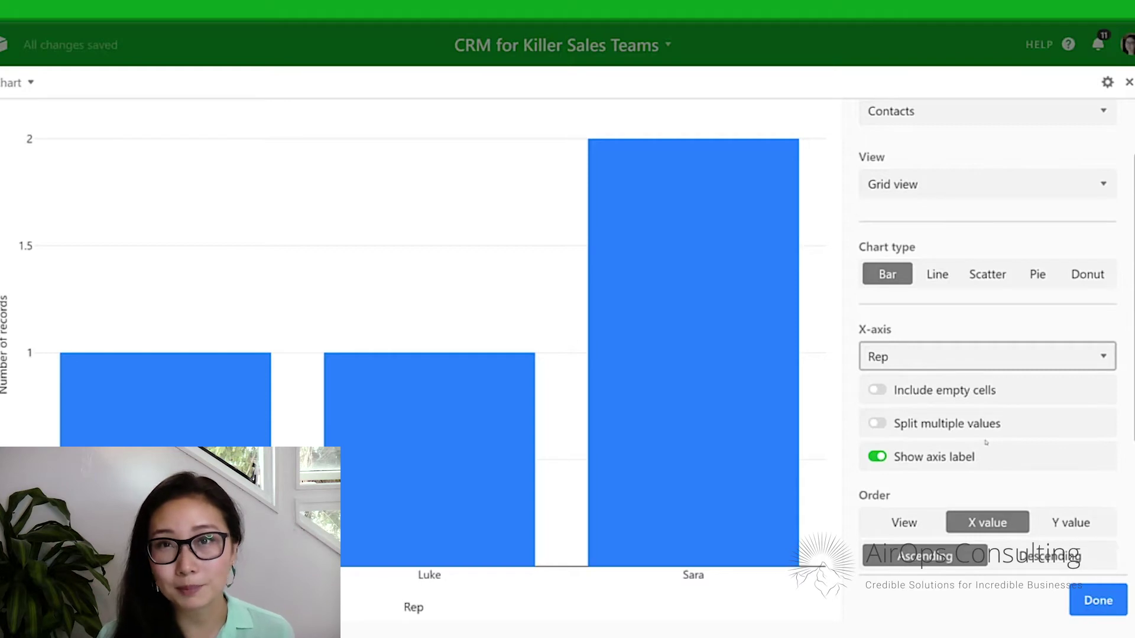
mouse_move(189, 375)
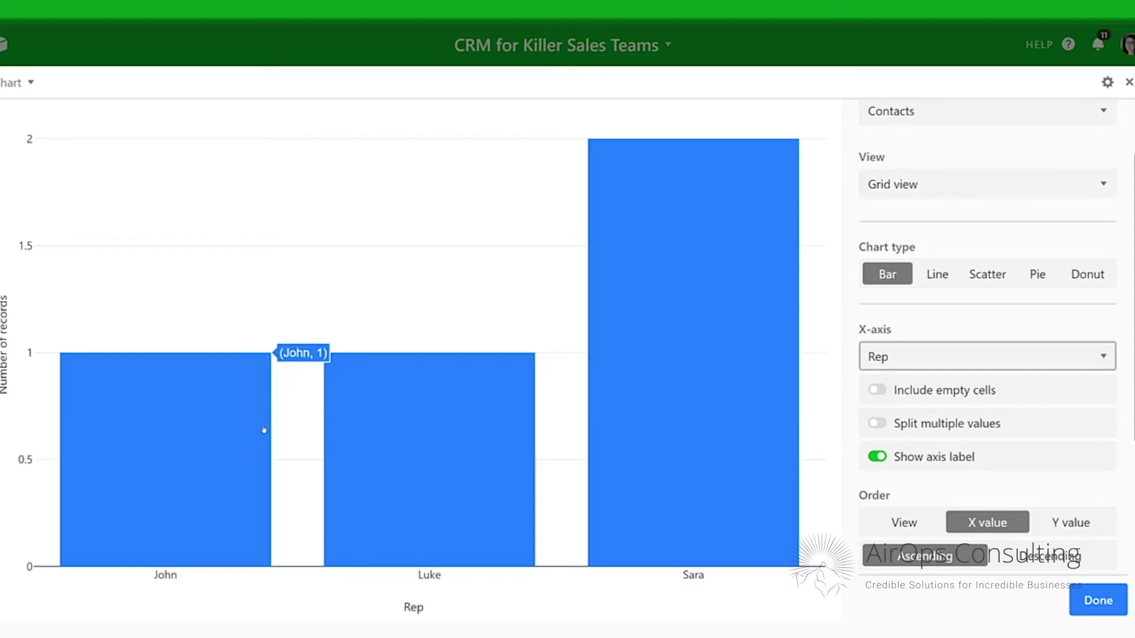
mouse_move(760, 390)
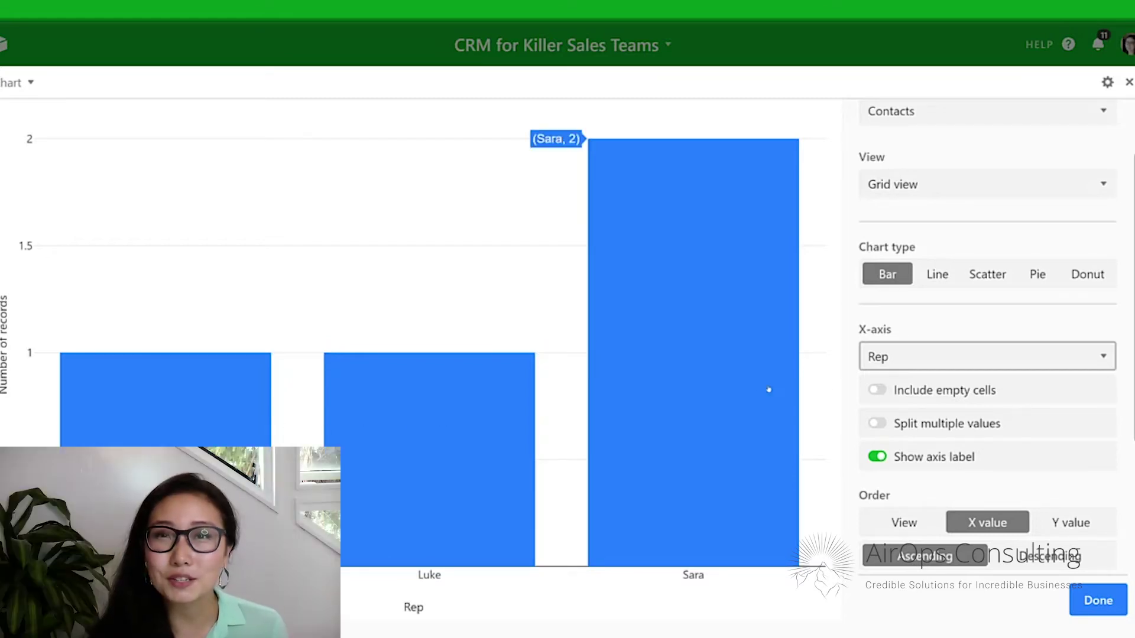
scroll(1030, 428, "down", 5)
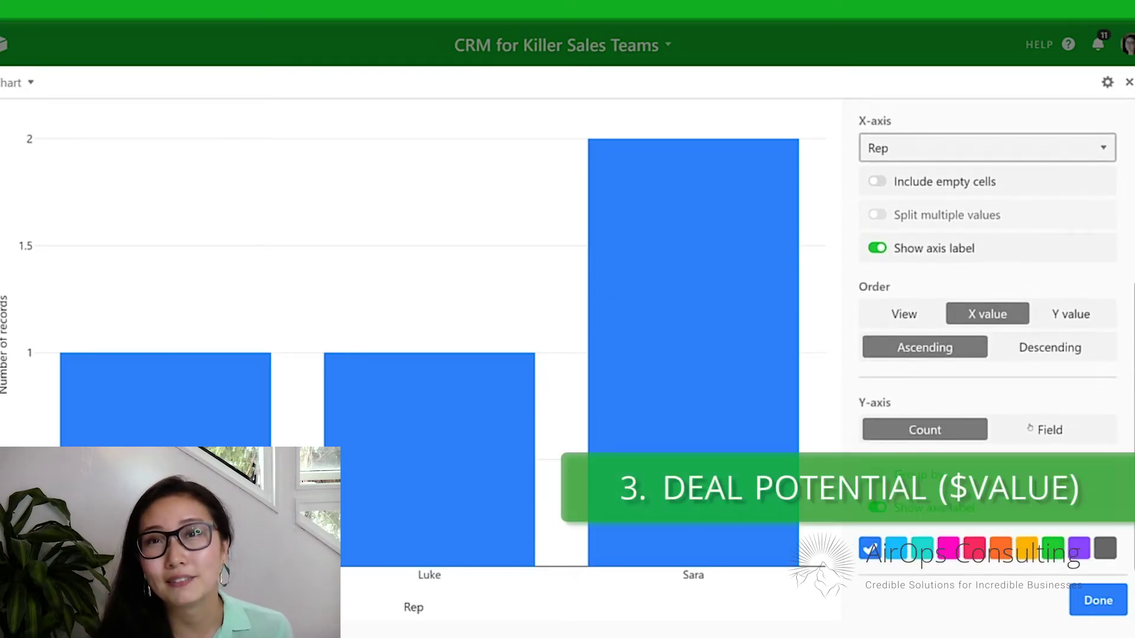
left_click(1111, 605)
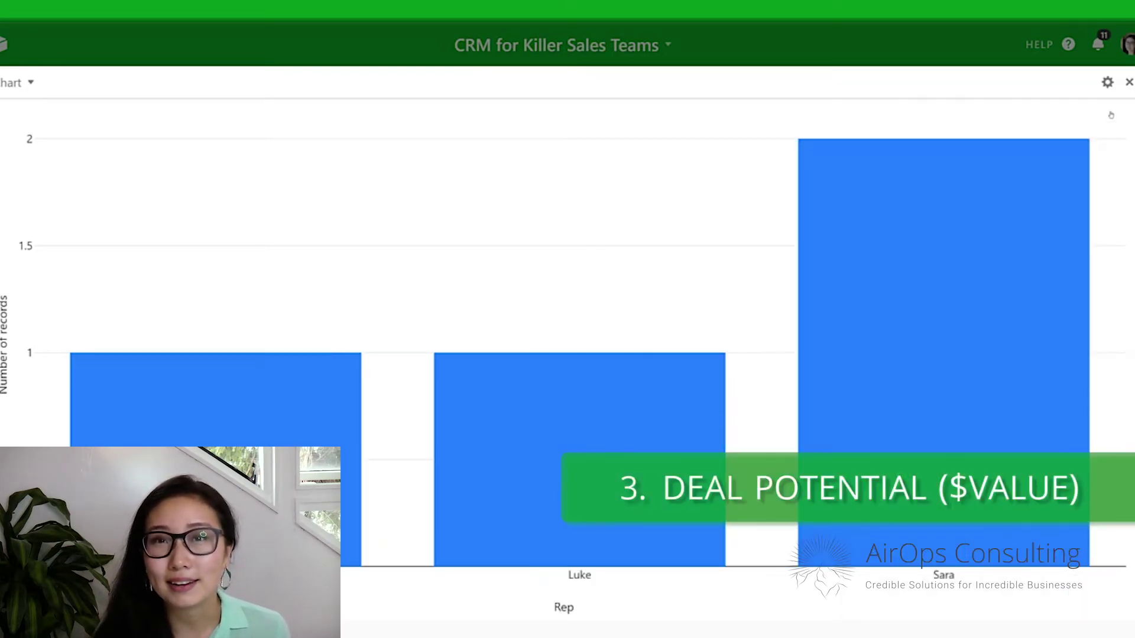
key("Escape")
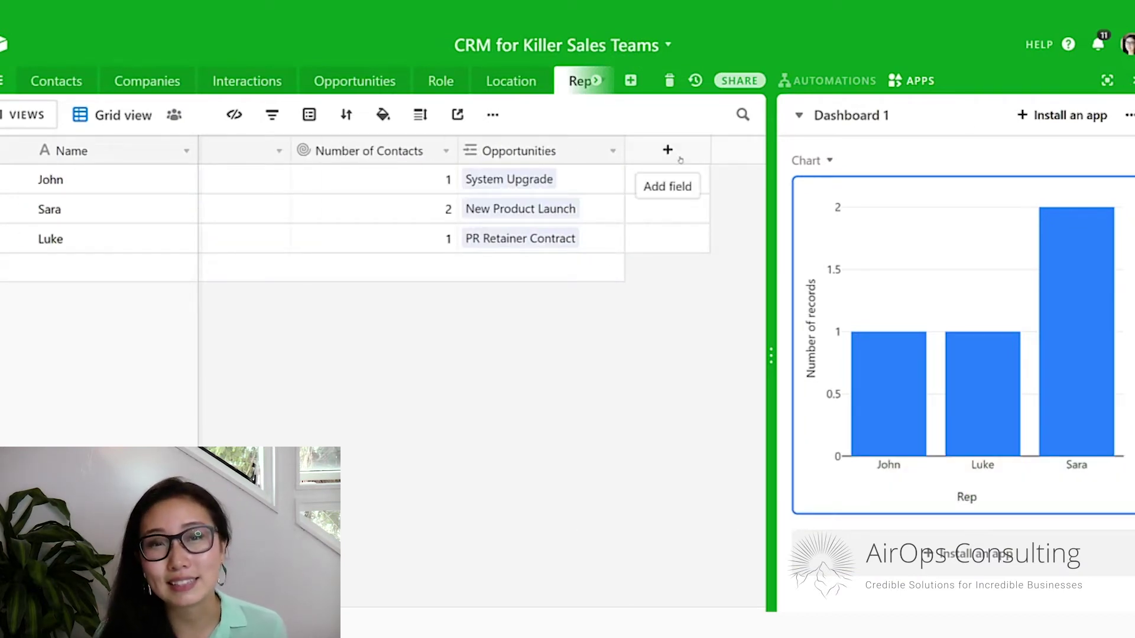
double_click(879, 115)
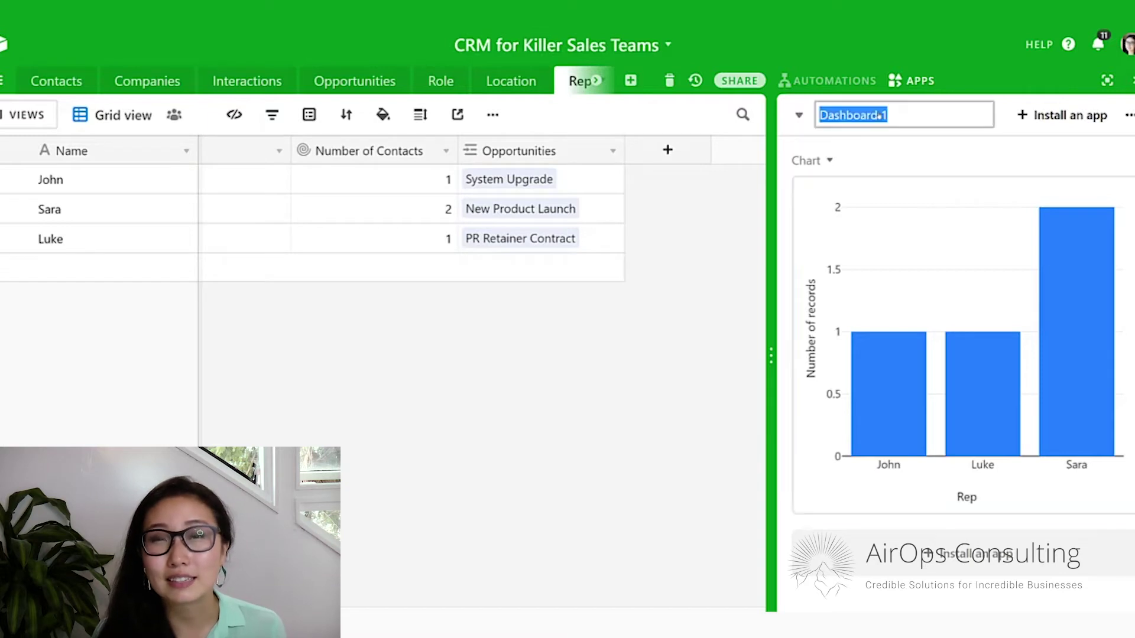
Save a Deal Potential rollup summing each rep's Opportunities Deal Amount with SUM(values).
type("Number of Contacts per Rep")
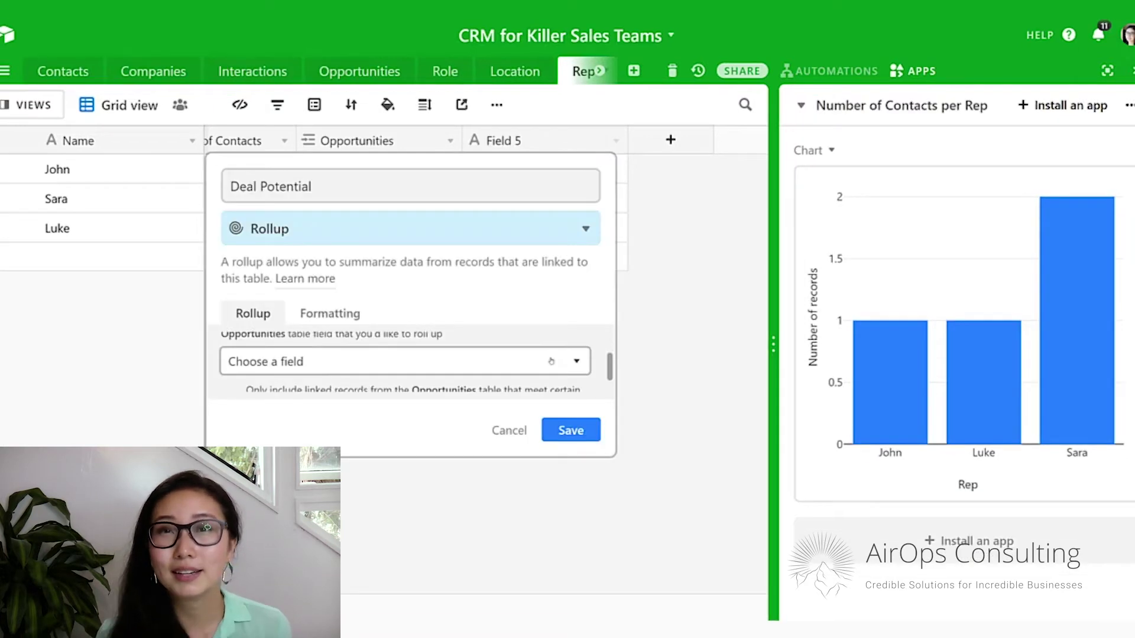
left_click(521, 355)
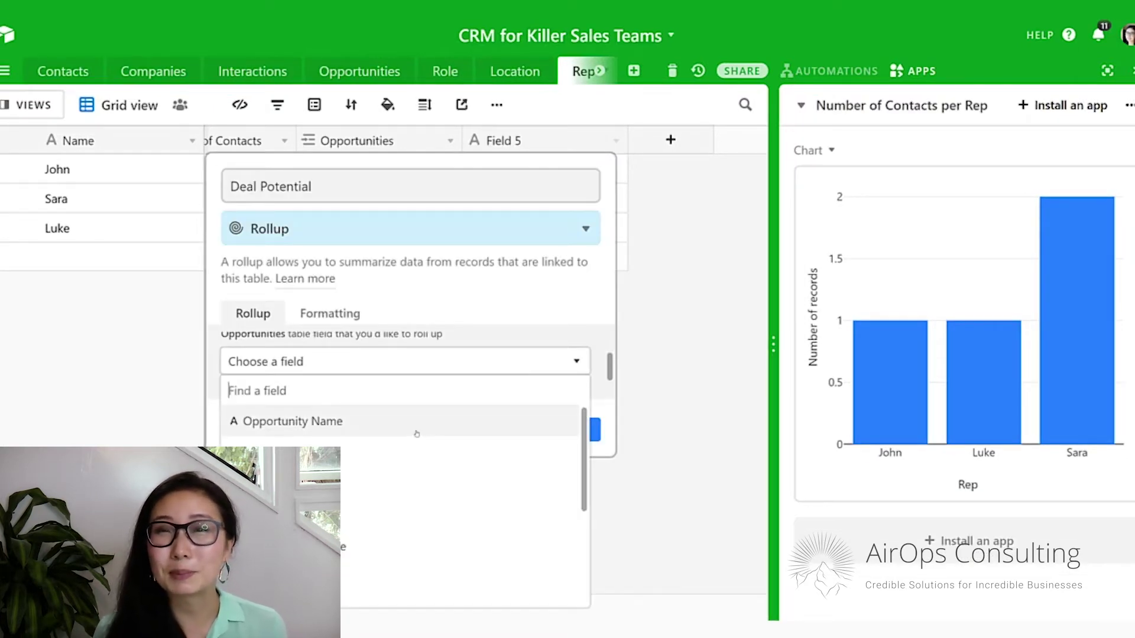
scroll(394, 459, "down", 2)
left_click(380, 445)
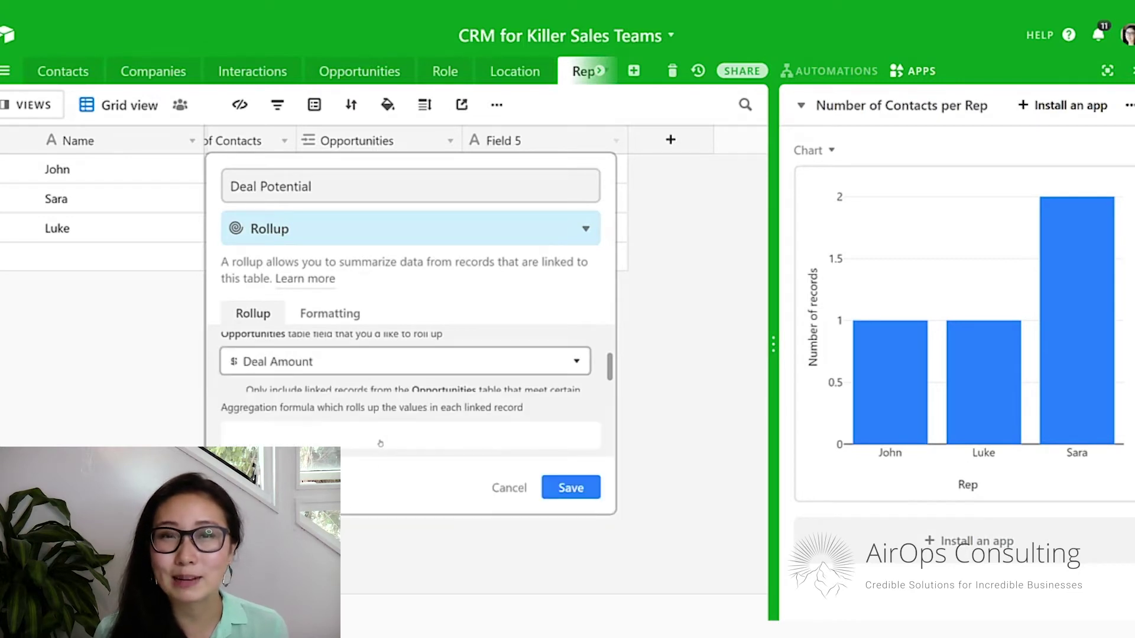
left_click(479, 438)
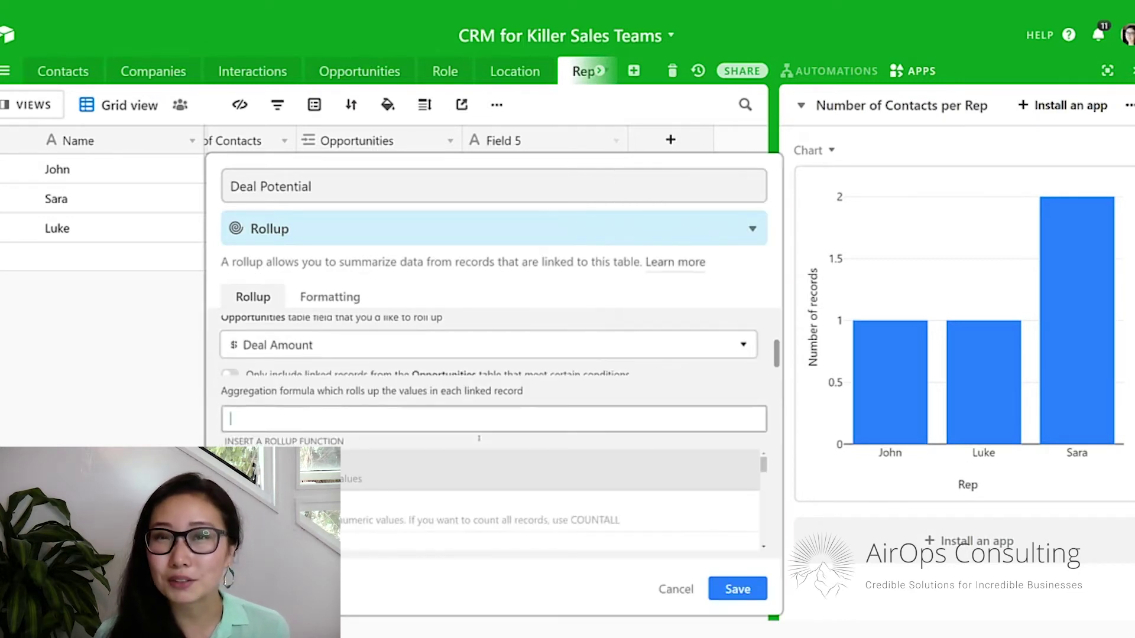
type("sum")
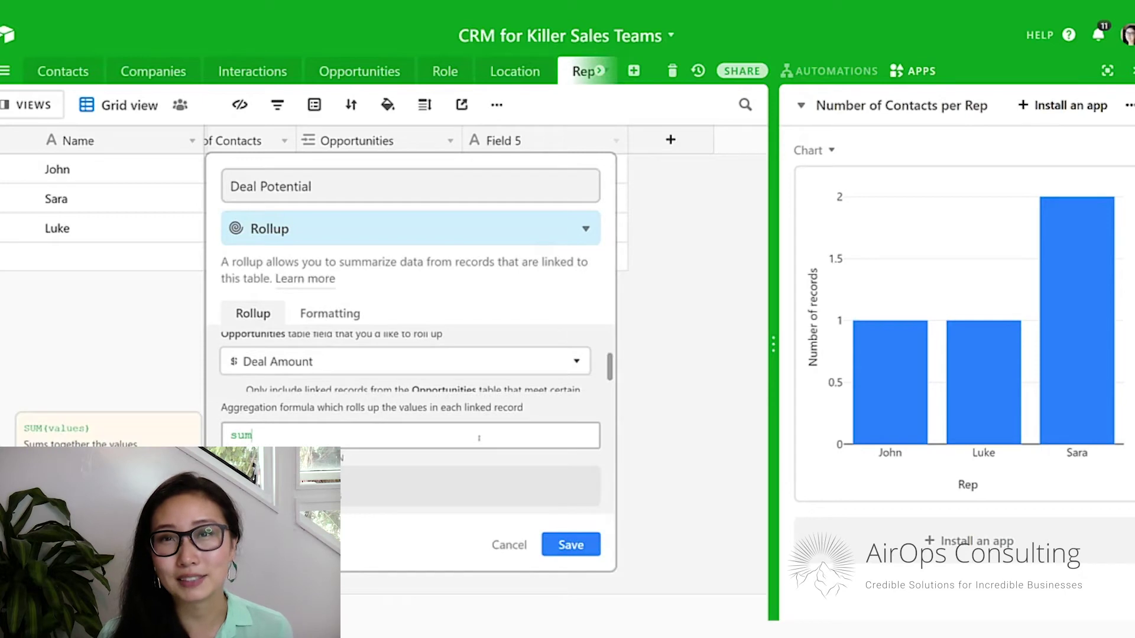
left_click(406, 479)
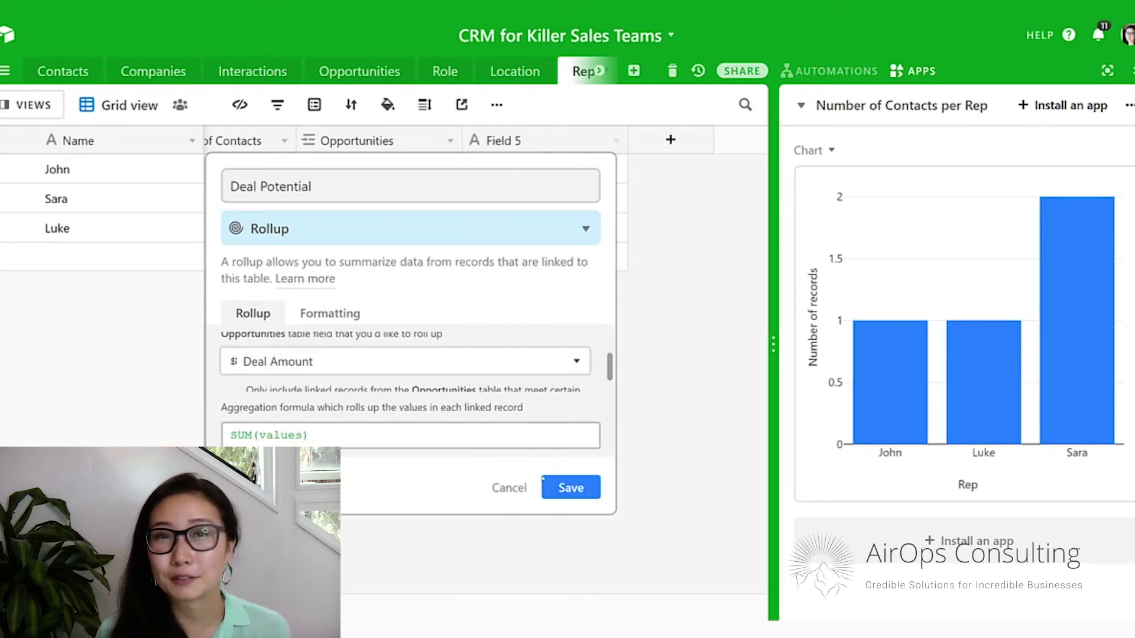
left_click(560, 488)
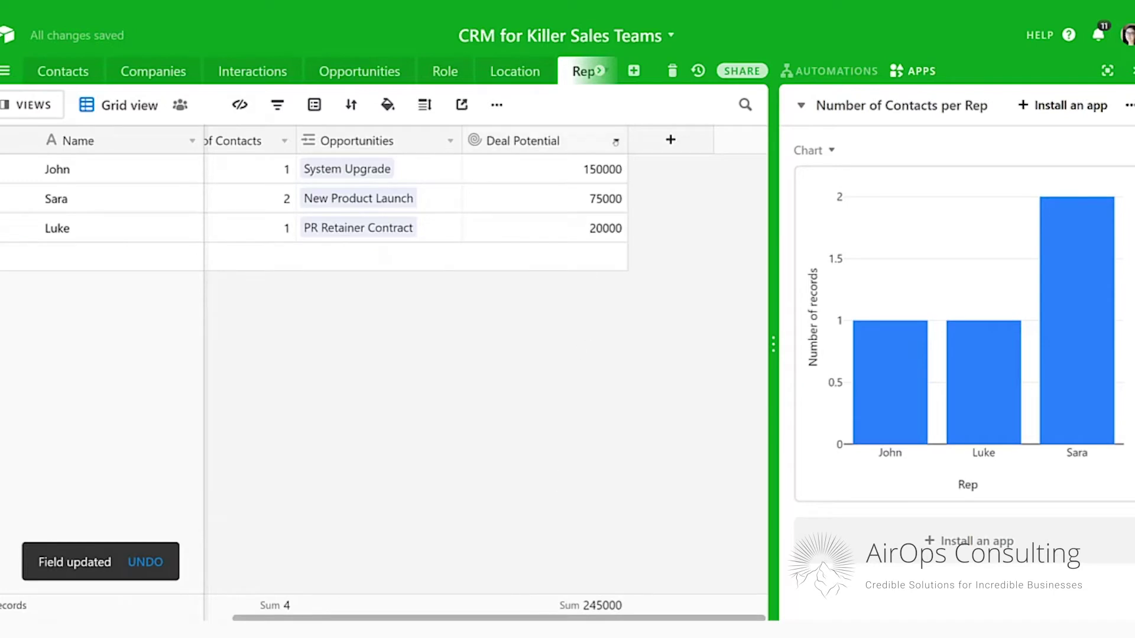
Format Deal Potential as whole-dollar currency, showing $150,000, $75,000 and $20,000.
left_click(615, 141)
left_click(560, 169)
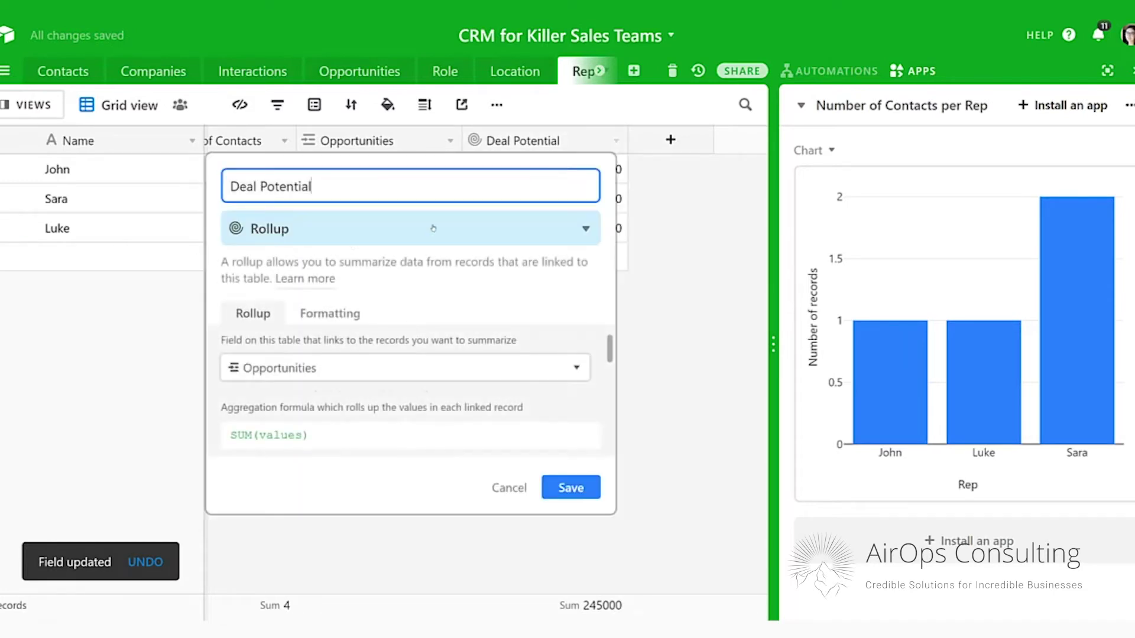
left_click(338, 319)
left_click(347, 363)
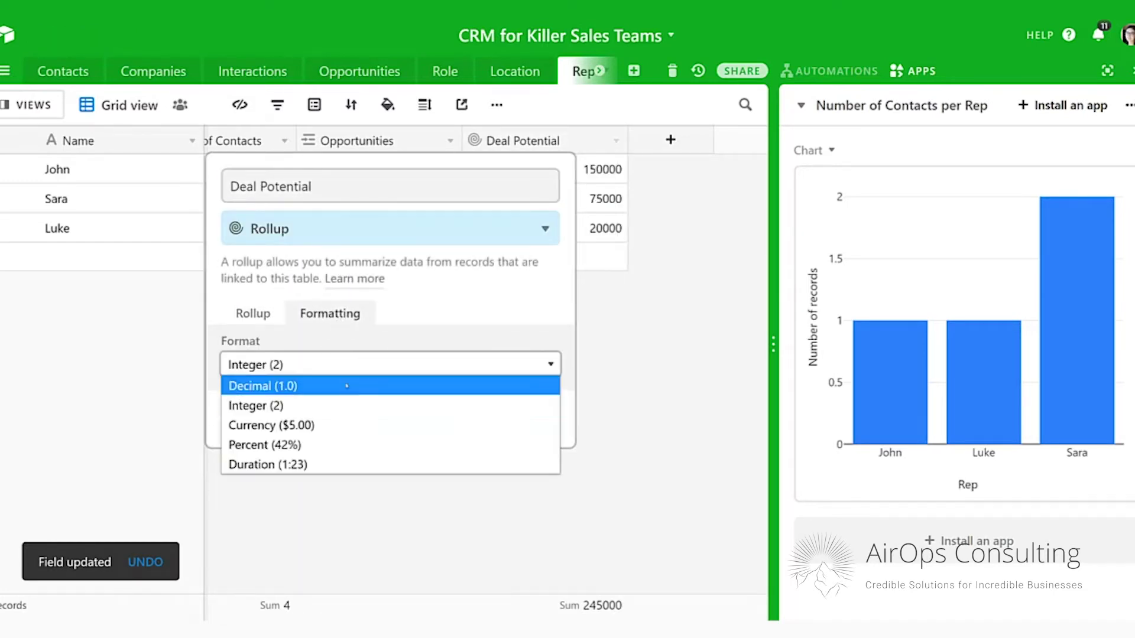
left_click(329, 424)
left_click(319, 415)
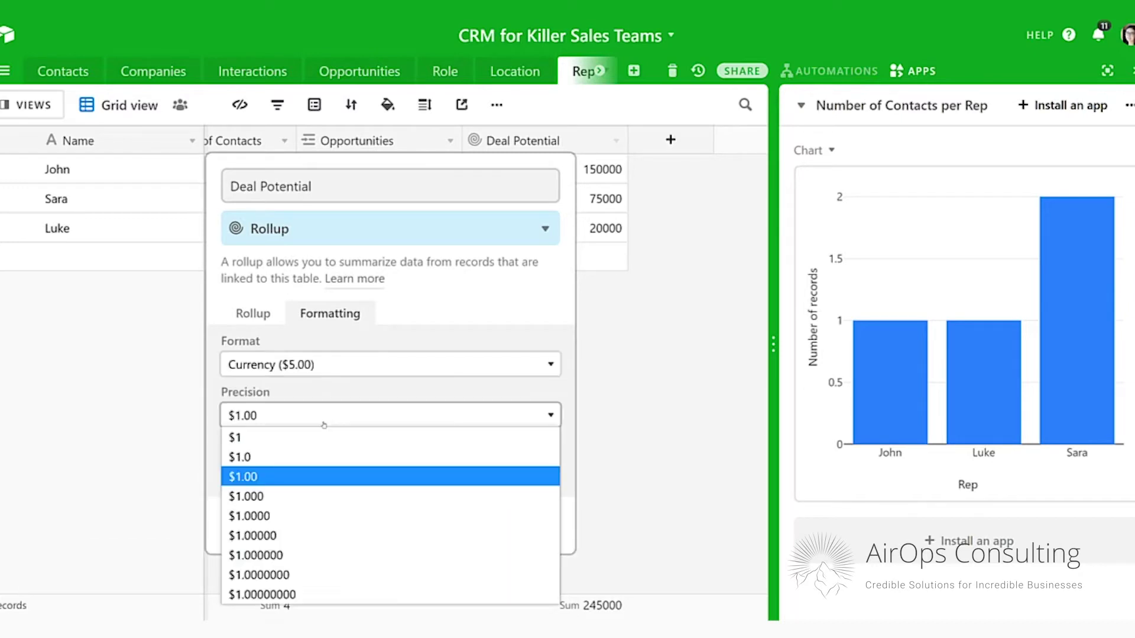
left_click(316, 444)
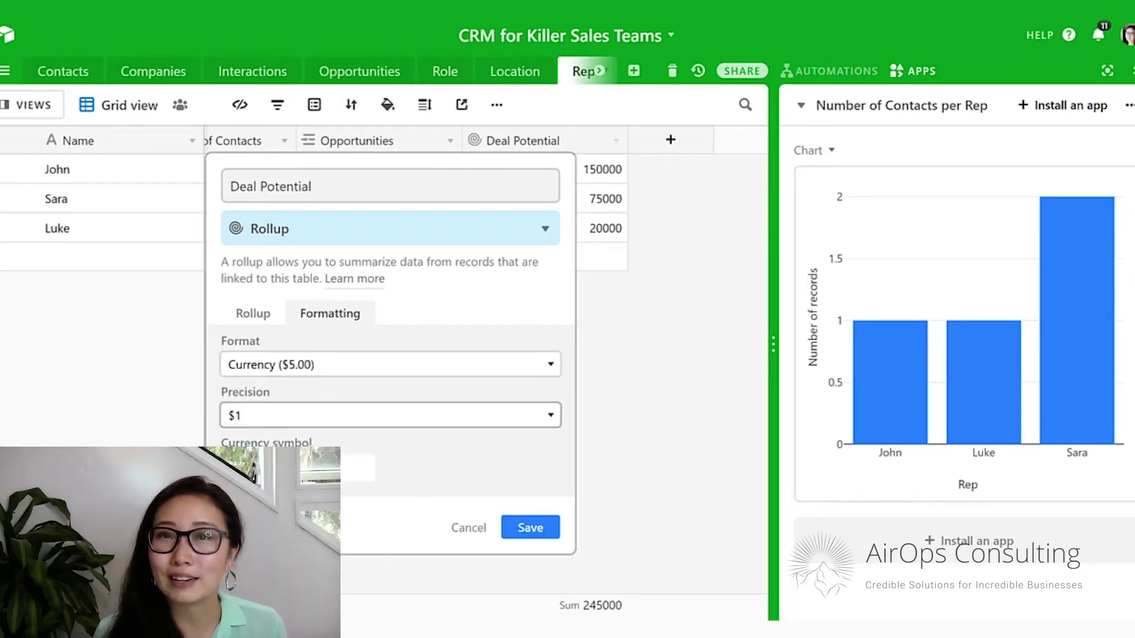
left_click(530, 527)
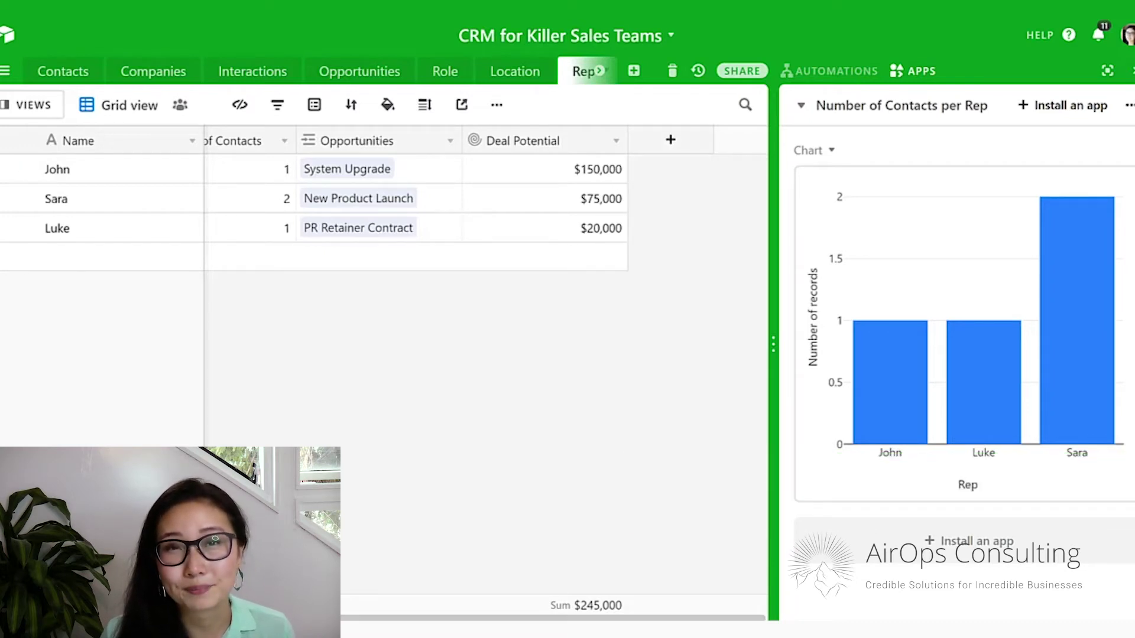
Add a 'Value of Deals Won' rollup field on the Opportunities' Deal Amount.
left_click(670, 140)
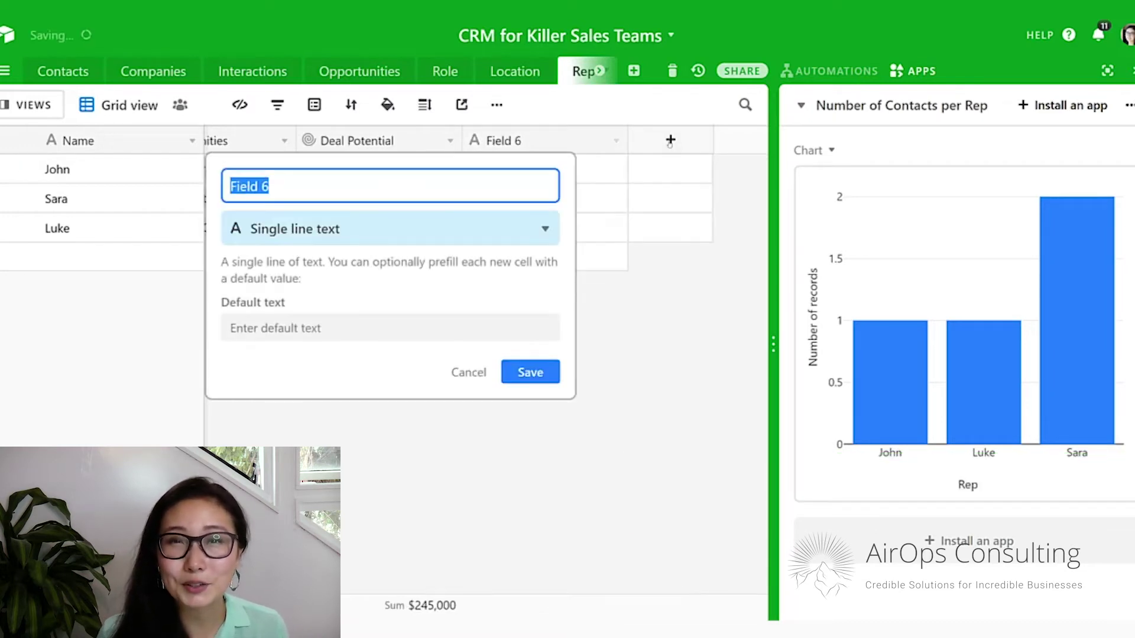
type("Value of Deals Won")
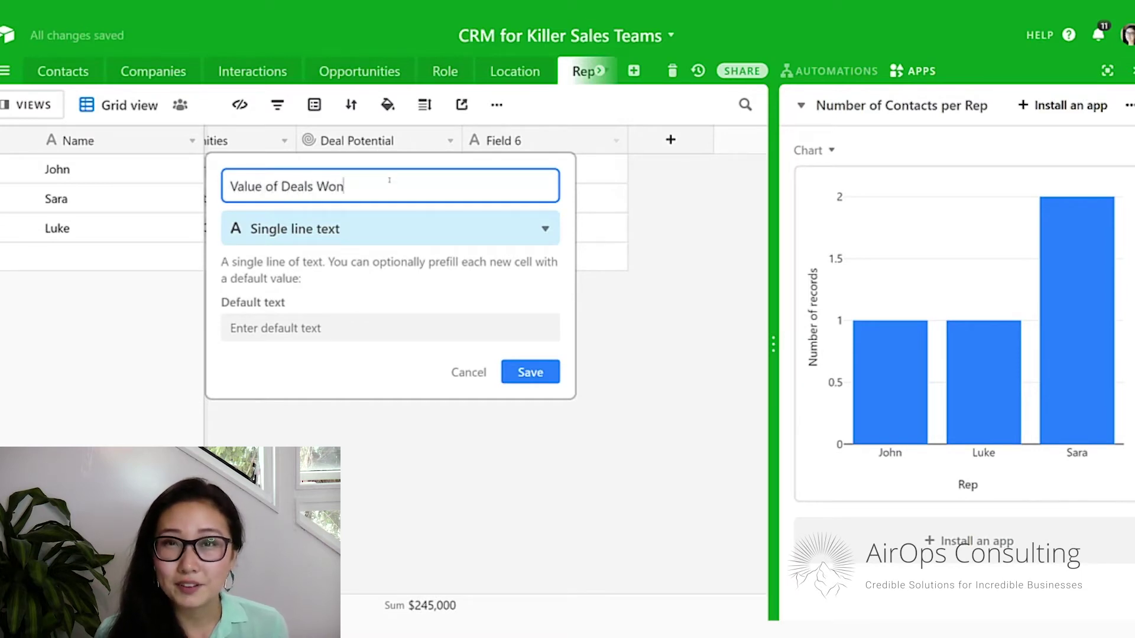
left_click(381, 218)
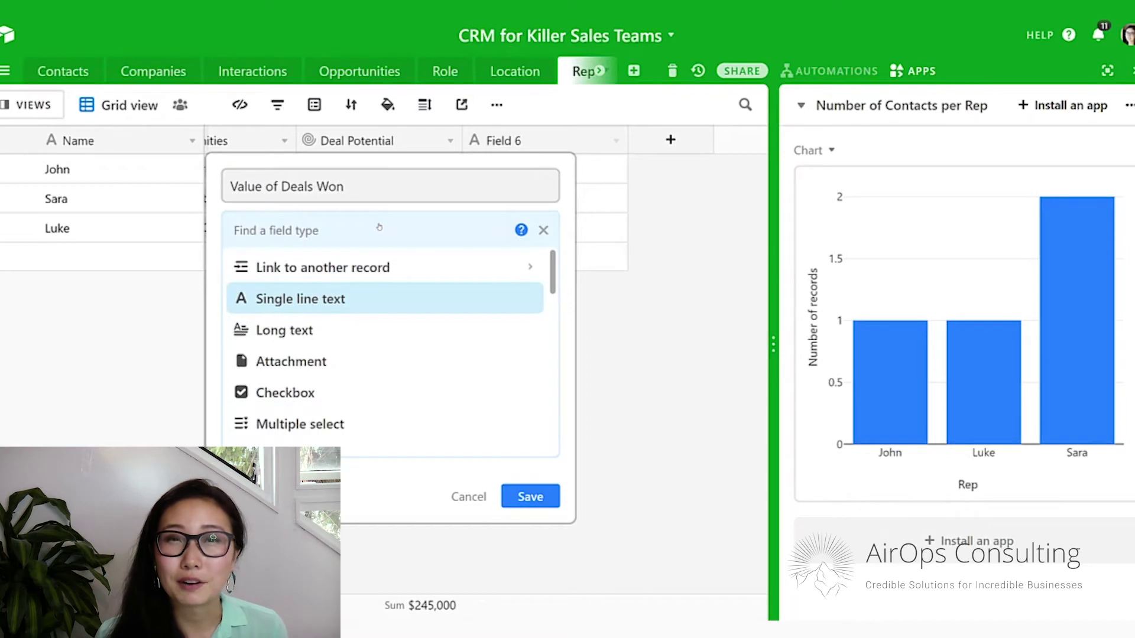
type("roll")
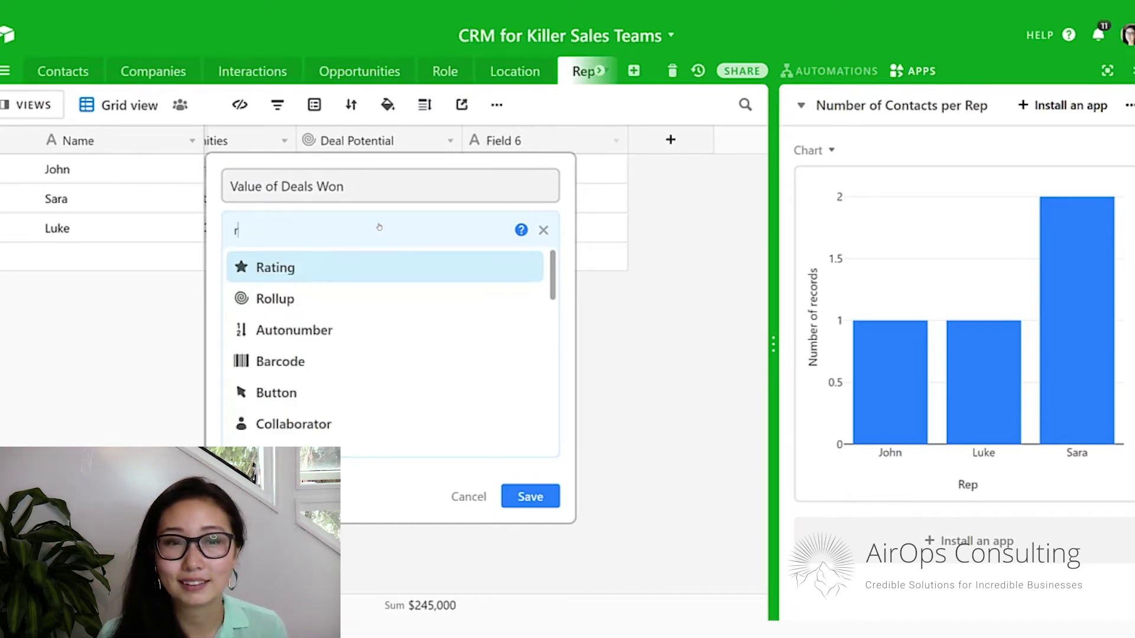
key("Return")
left_click(321, 367)
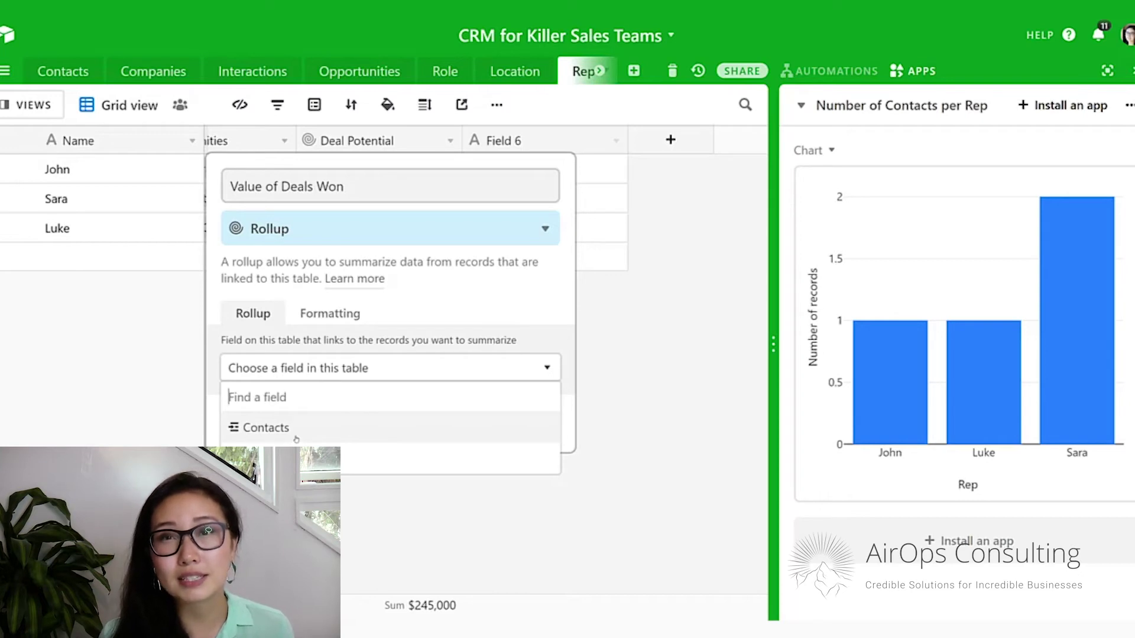
left_click(295, 459)
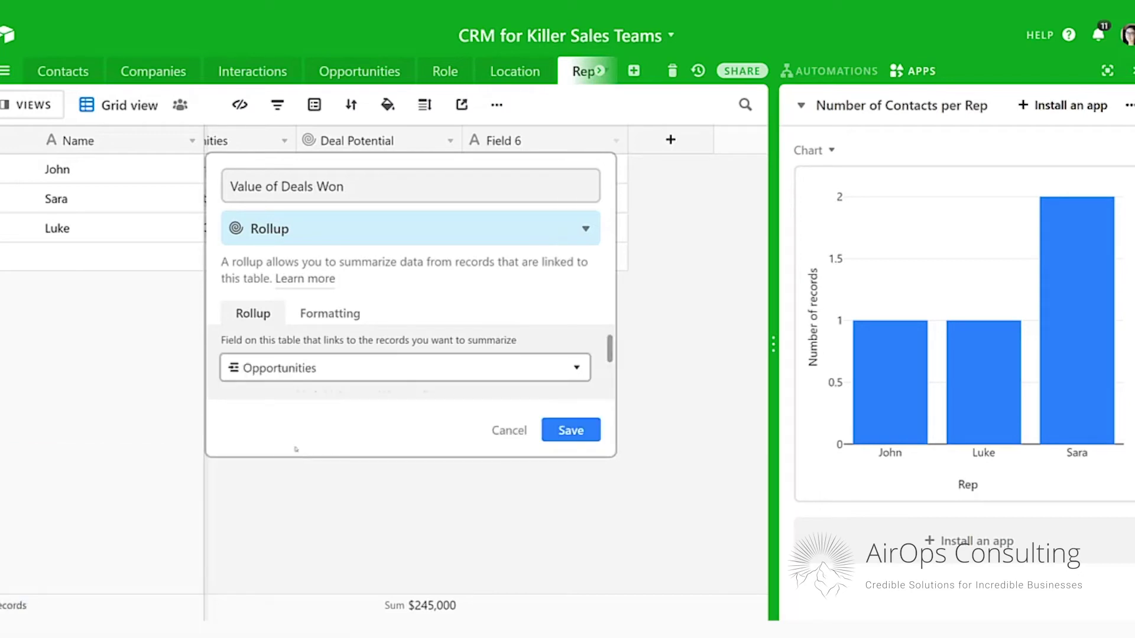
scroll(355, 362, "down", 1)
scroll(355, 363, "down", 1)
left_click(356, 363)
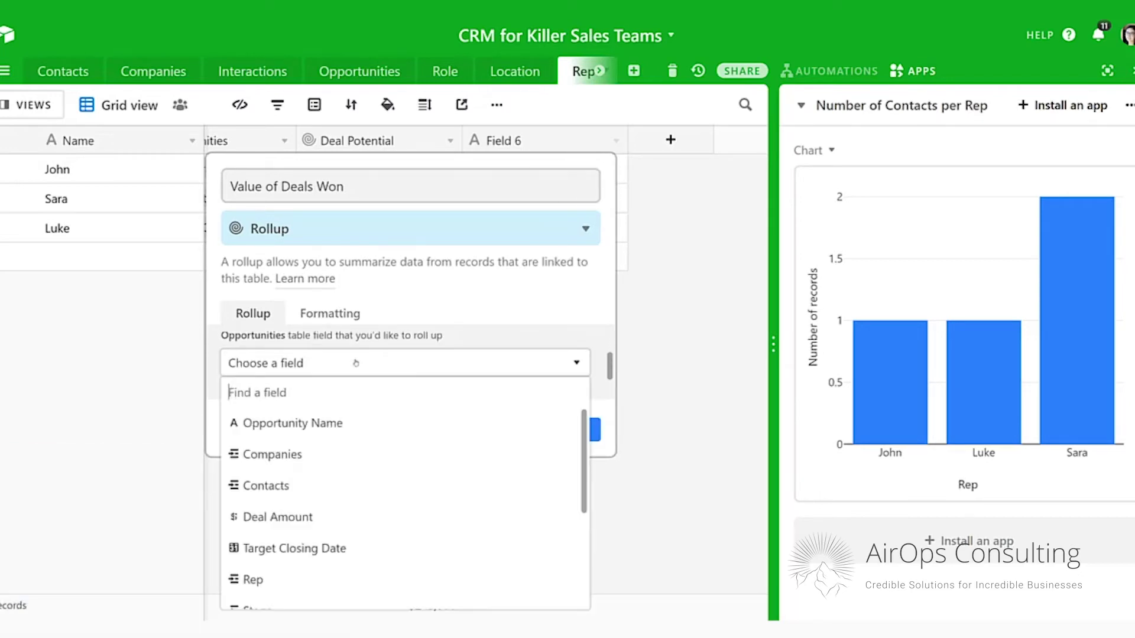
scroll(352, 445, "down", 1)
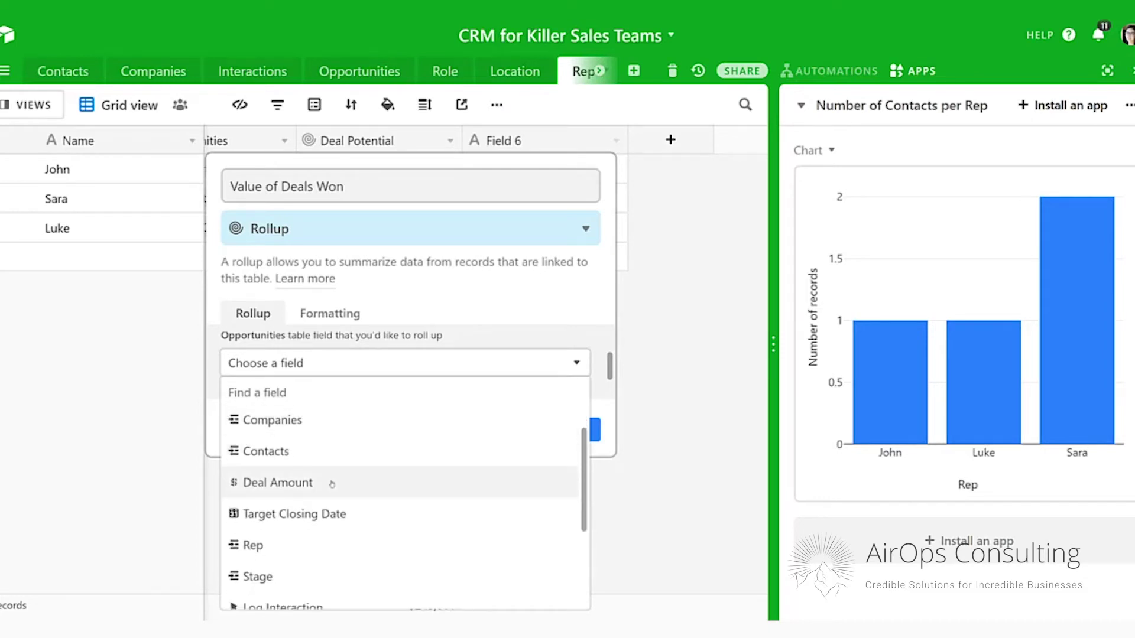
left_click(329, 479)
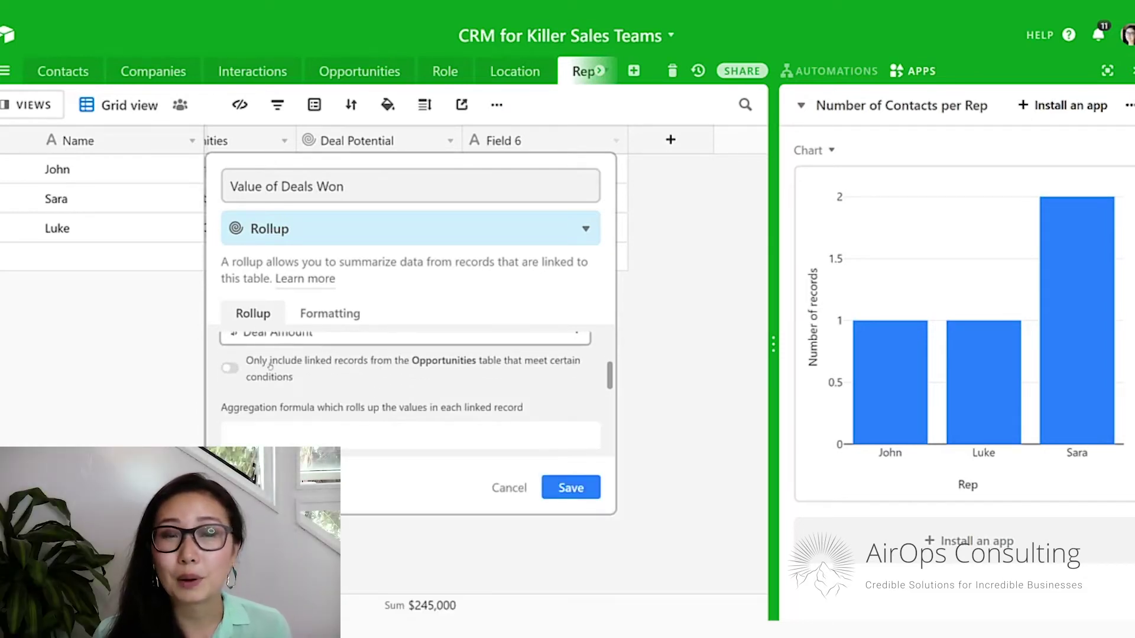
Limit the rollup to Stage contains 'Closed - Won', aggregate with SUM(values), and save.
left_click(360, 377)
scroll(349, 373, "down", 1)
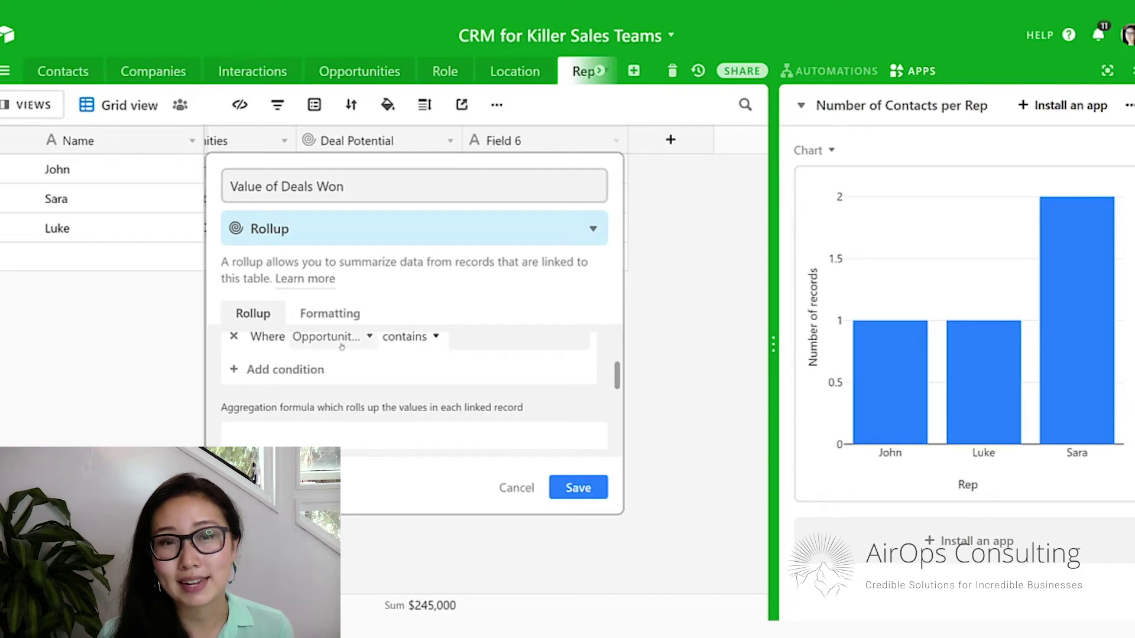
left_click(329, 336)
scroll(359, 523, "down", 1)
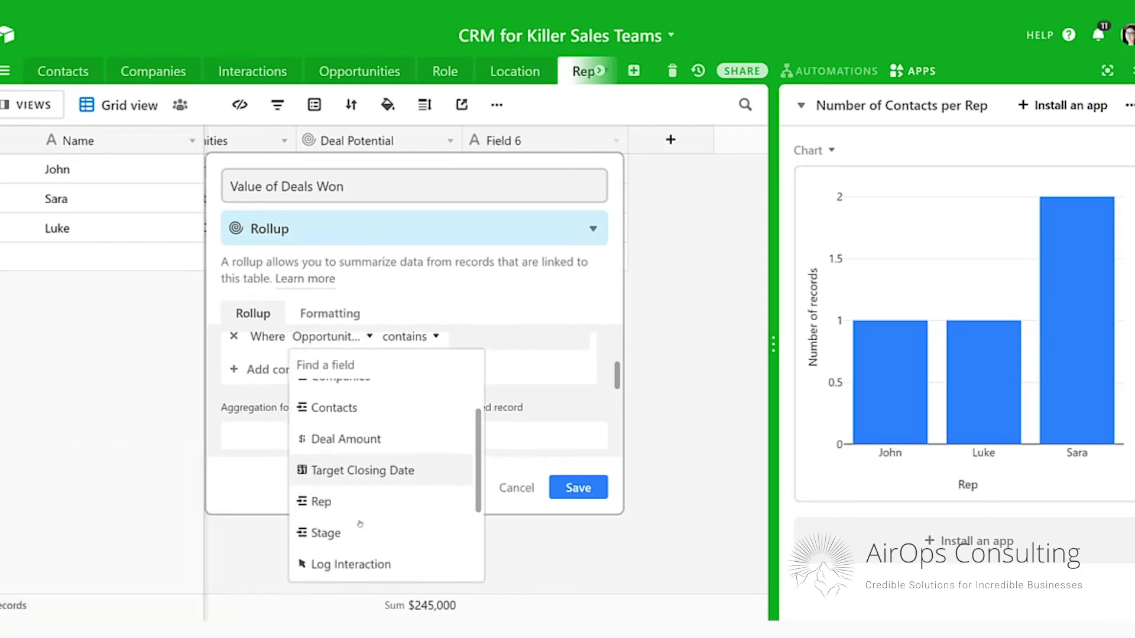
left_click(322, 464)
left_click(493, 347)
type("Close")
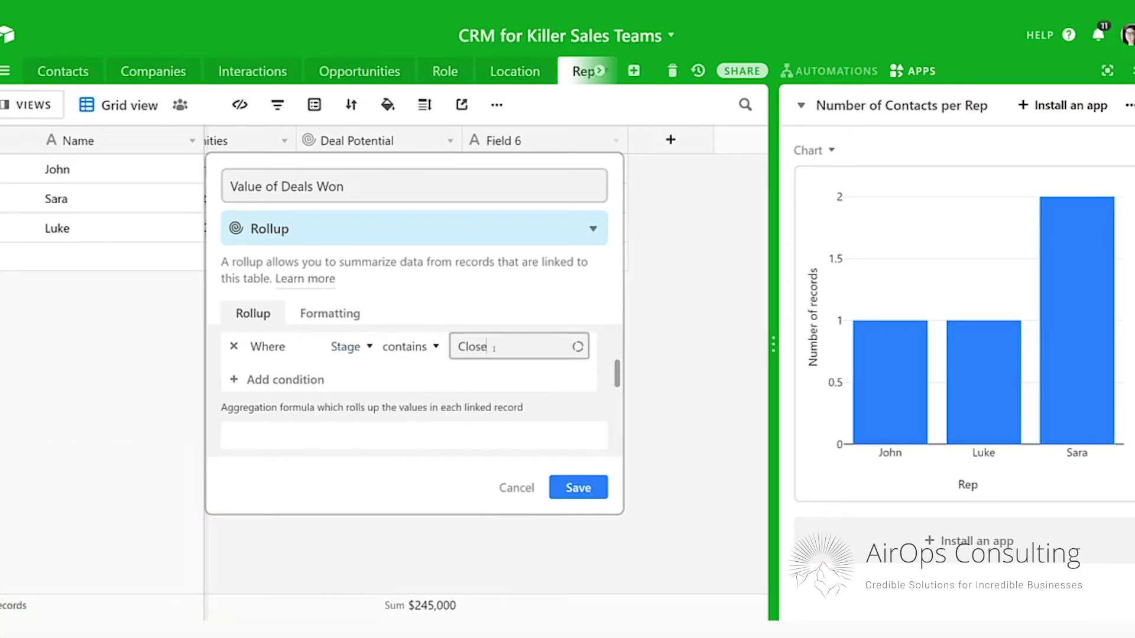
type("d - Won")
key("ctrl+shift+Left")
key("ctrl+shift+Left")
key("ctrl+shift+Left")
key("ctrl+c")
left_click(411, 437)
type("sum")
key("Return")
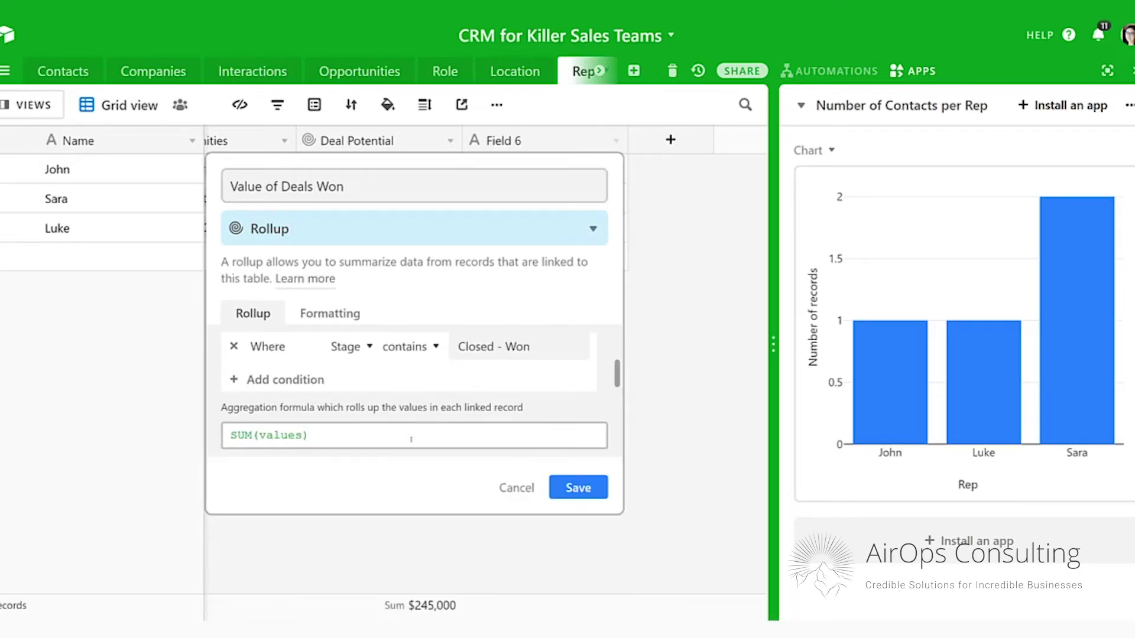
left_click(560, 488)
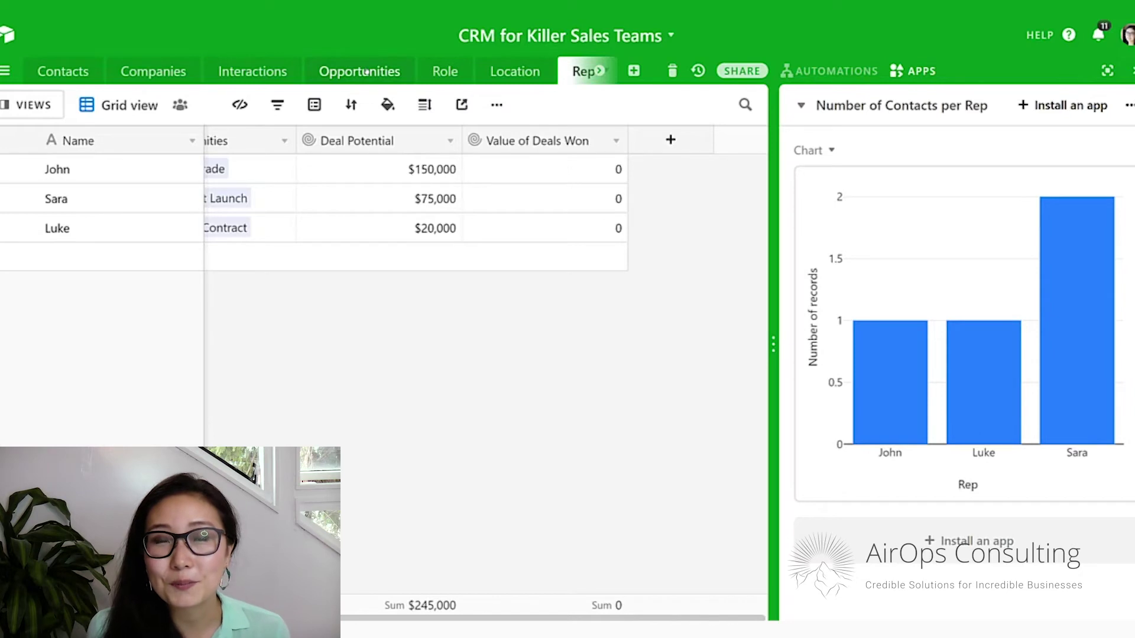
In Opportunities, clear the Stage cells of System Upgrade and New Product Launch.
left_click(367, 71)
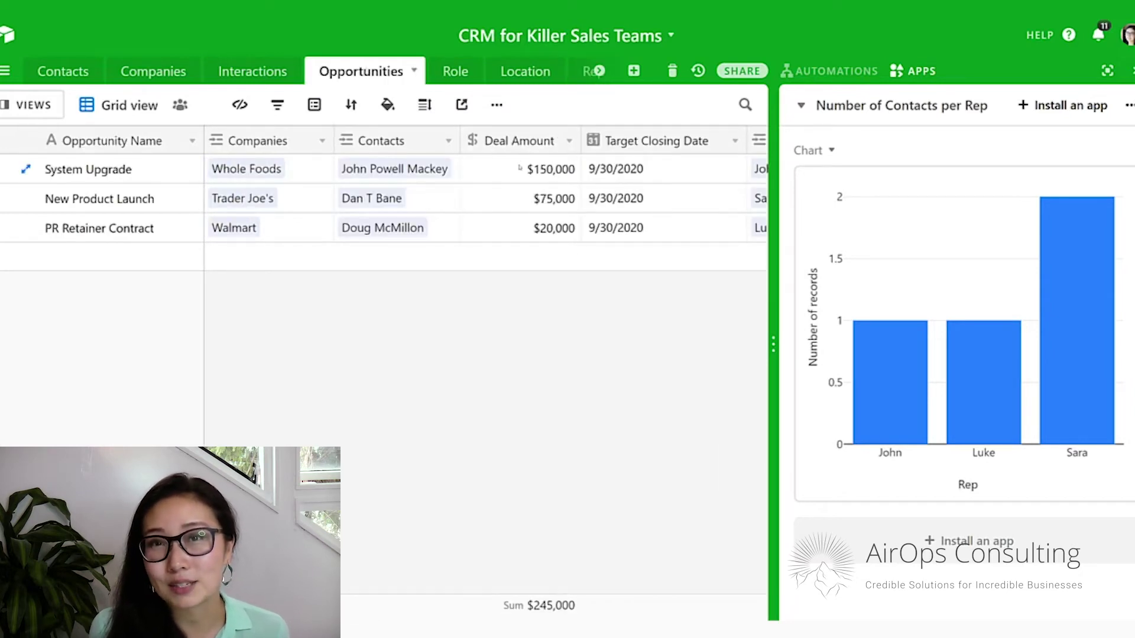
left_click(519, 169)
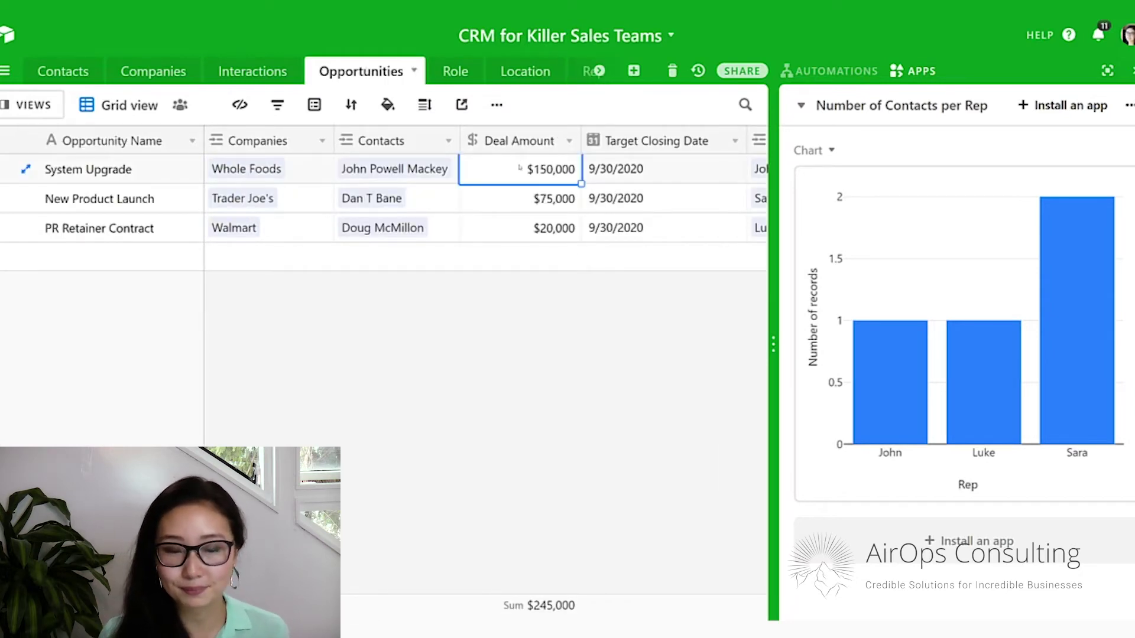
key("Right")
key("Right")
key("Right")
key("Right")
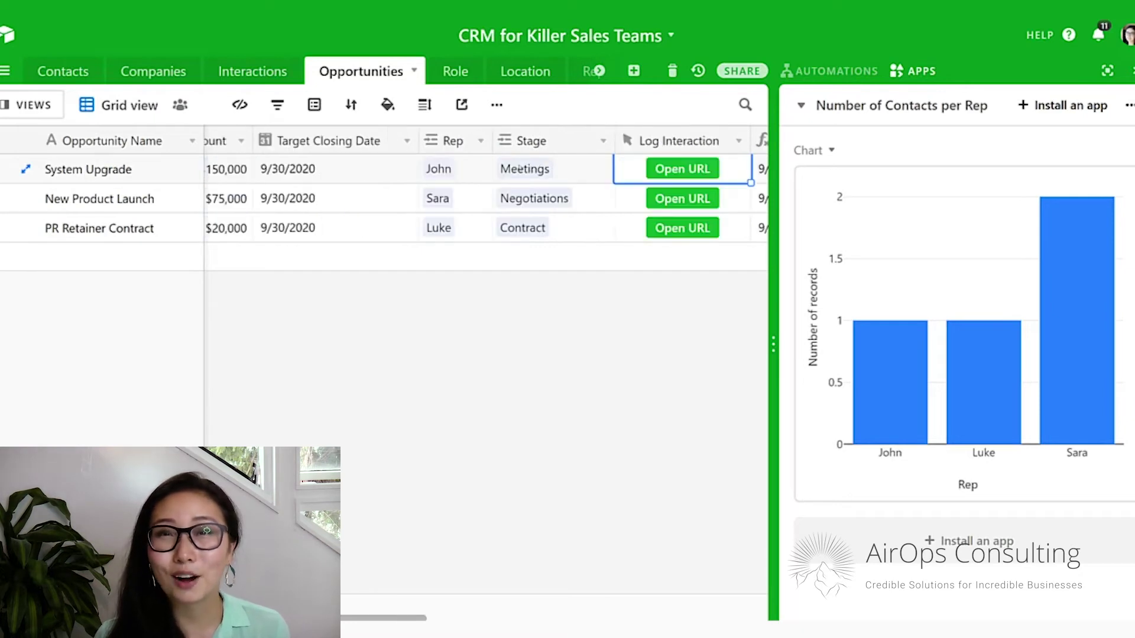
key("Left")
key("Down")
key("Down")
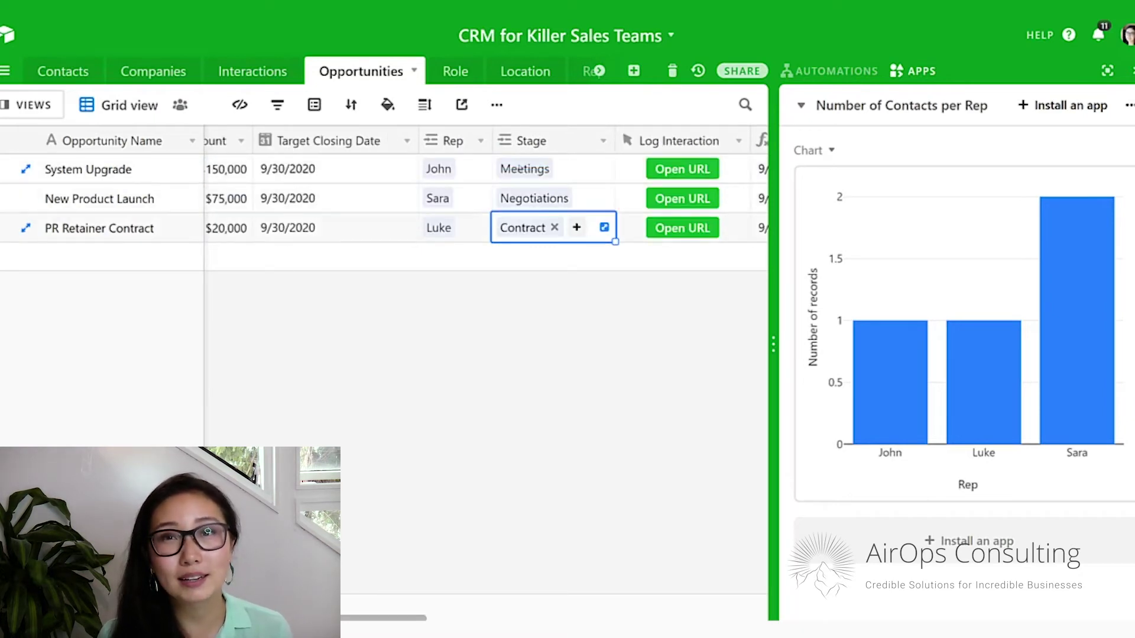
key("Up")
key("Up")
key("Left")
key("Left")
key("Left")
key("Right")
key("Right")
key("Right")
key("Right")
key("Left")
key("Down")
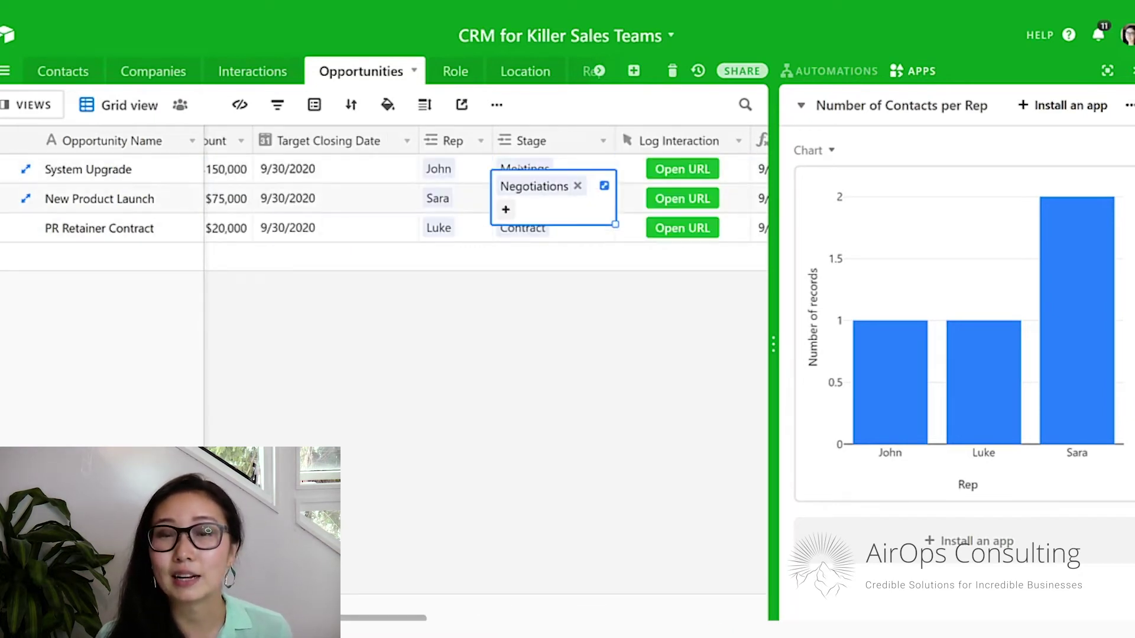
key("Down")
key("Up")
key("Up")
key("Delete")
key("Down")
key("Delete")
key("Up")
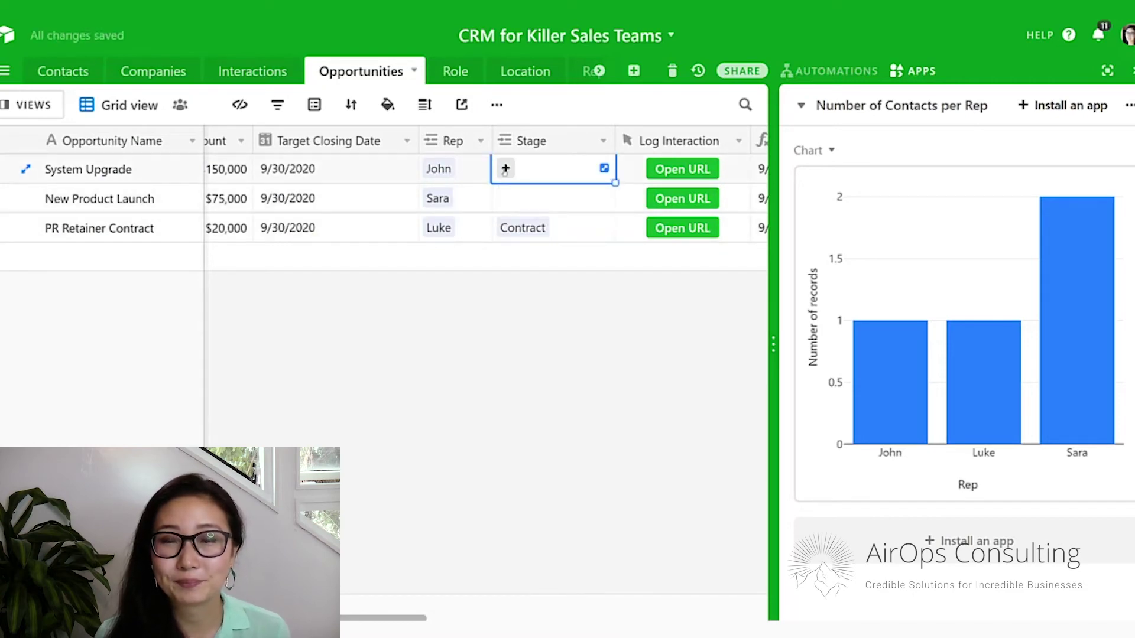
Create a new Closed - Won stage for System Upgrade and paste it into New Product Launch.
key("Return")
left_click(512, 480)
type("Closed - Won")
key("Escape")
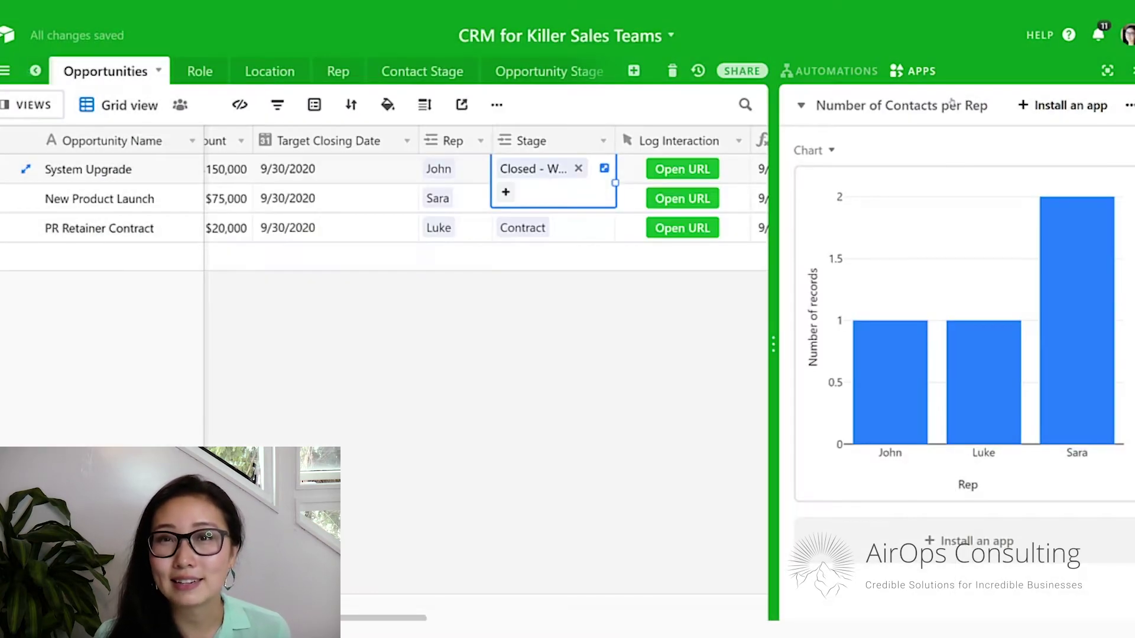
key("Down")
key("ctrl+v")
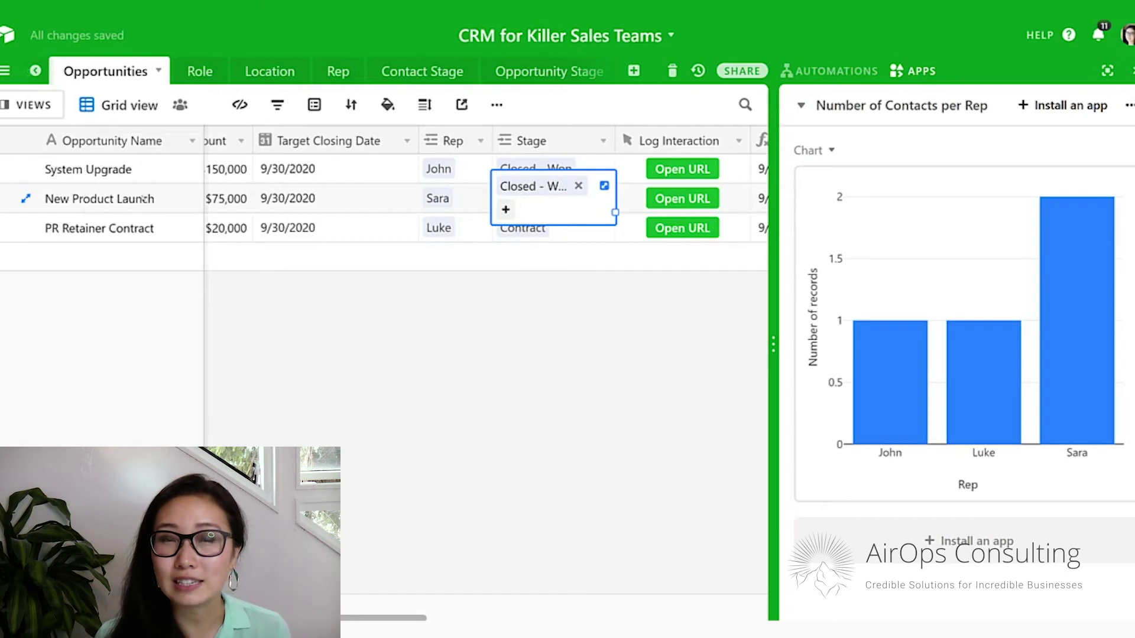
left_click(576, 71)
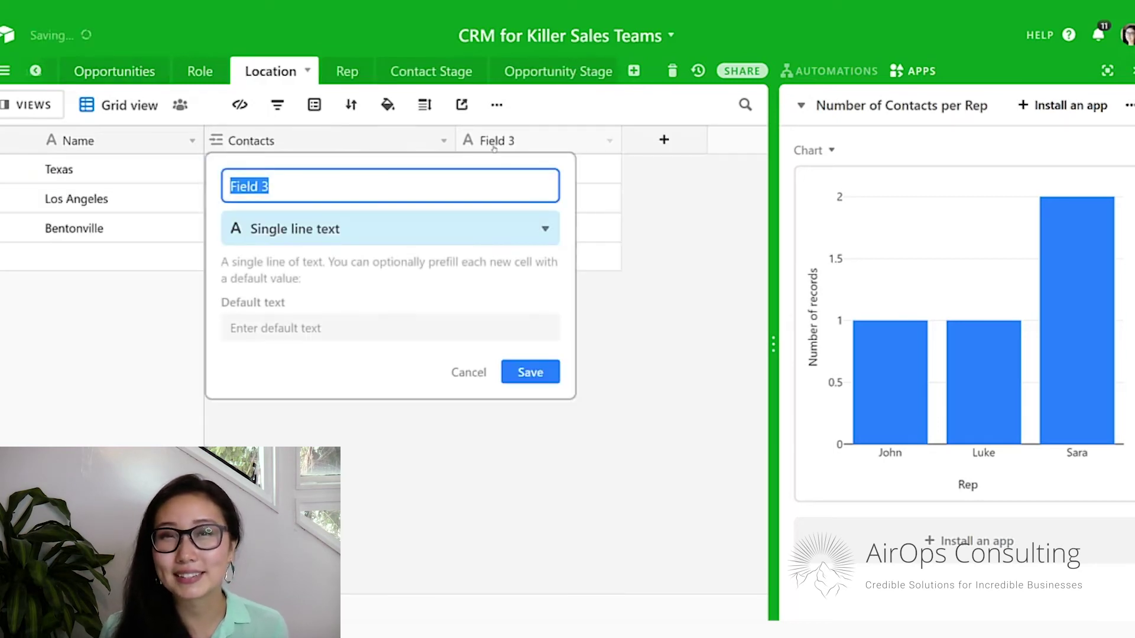
Save Number of Contacts as a rollup of Contacts' Full Name with COUNTA(values): Texas 2, Los Angeles 1, Bentonville 1.
type("N")
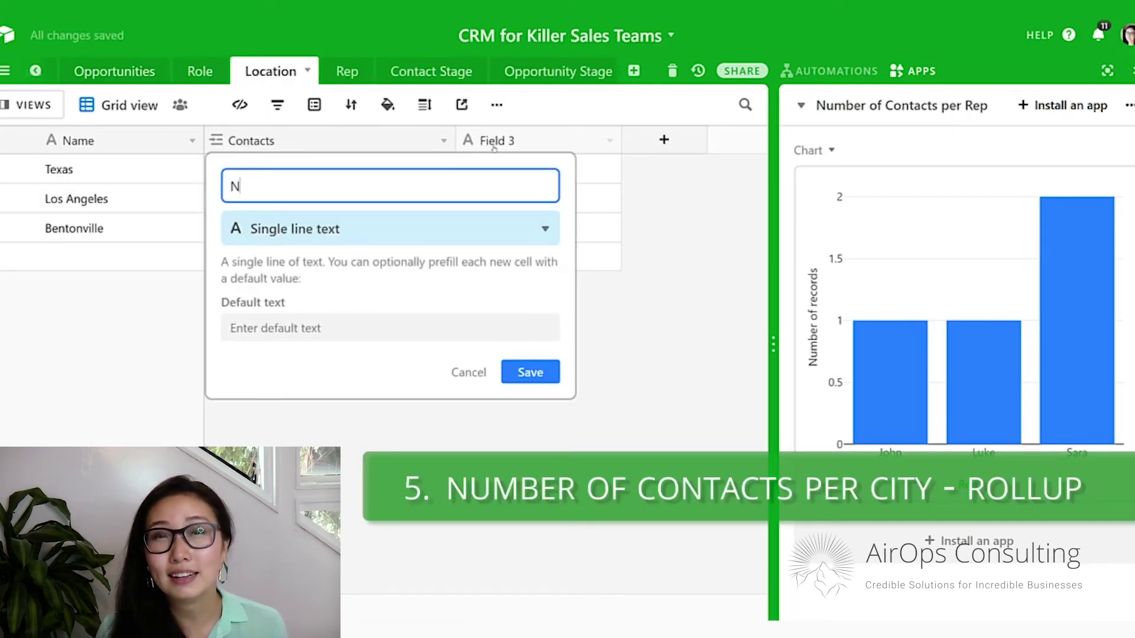
type("umber of Co")
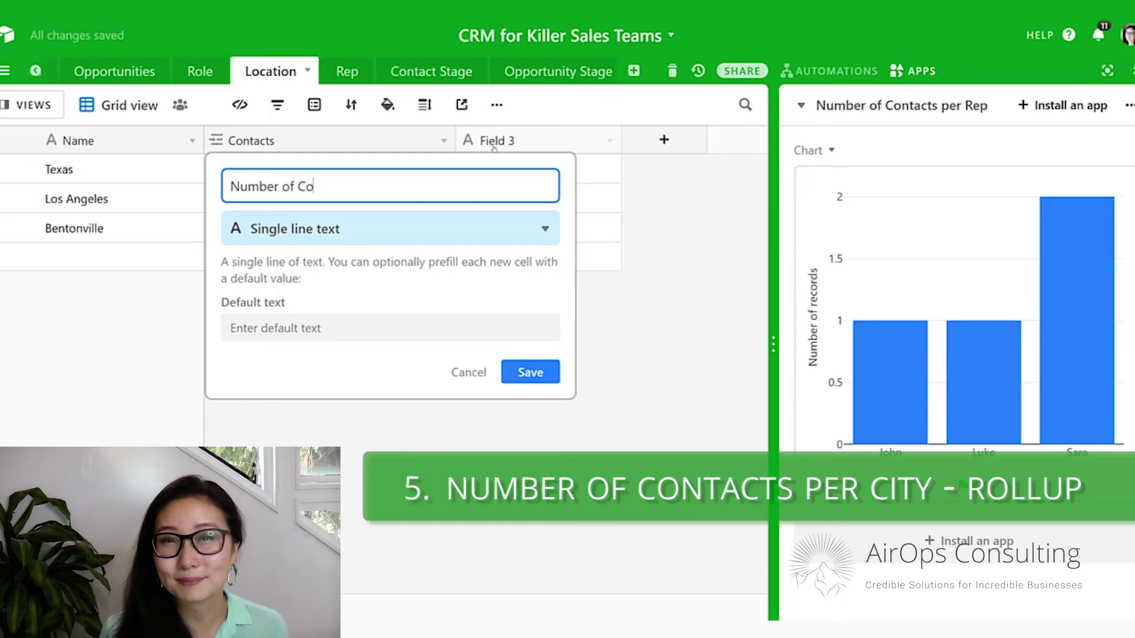
type("ntacts")
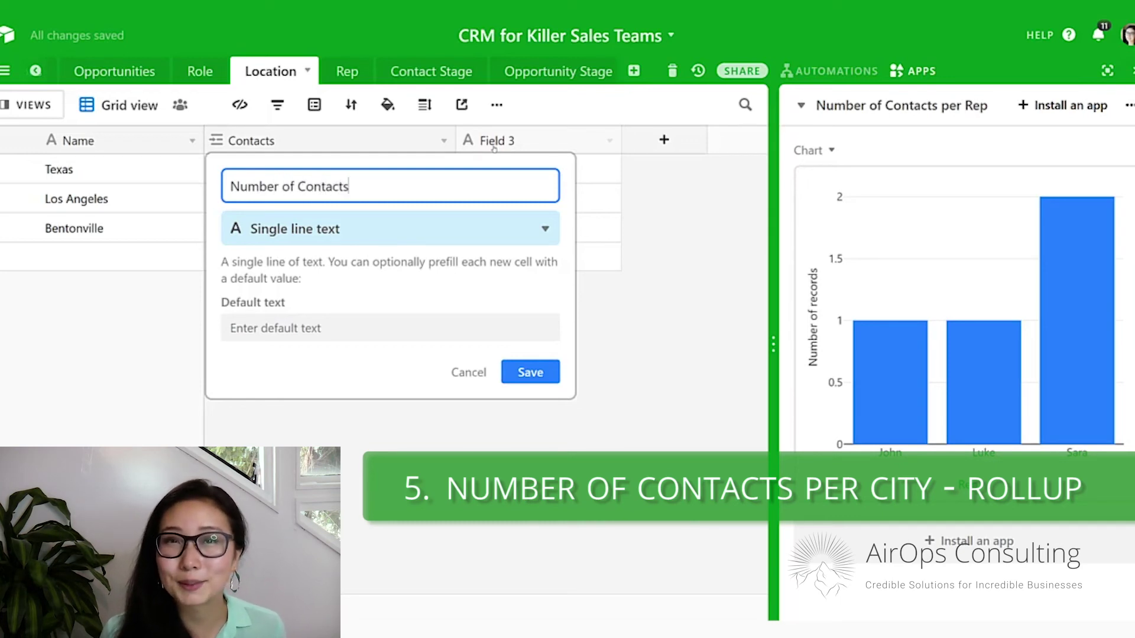
left_click(426, 223)
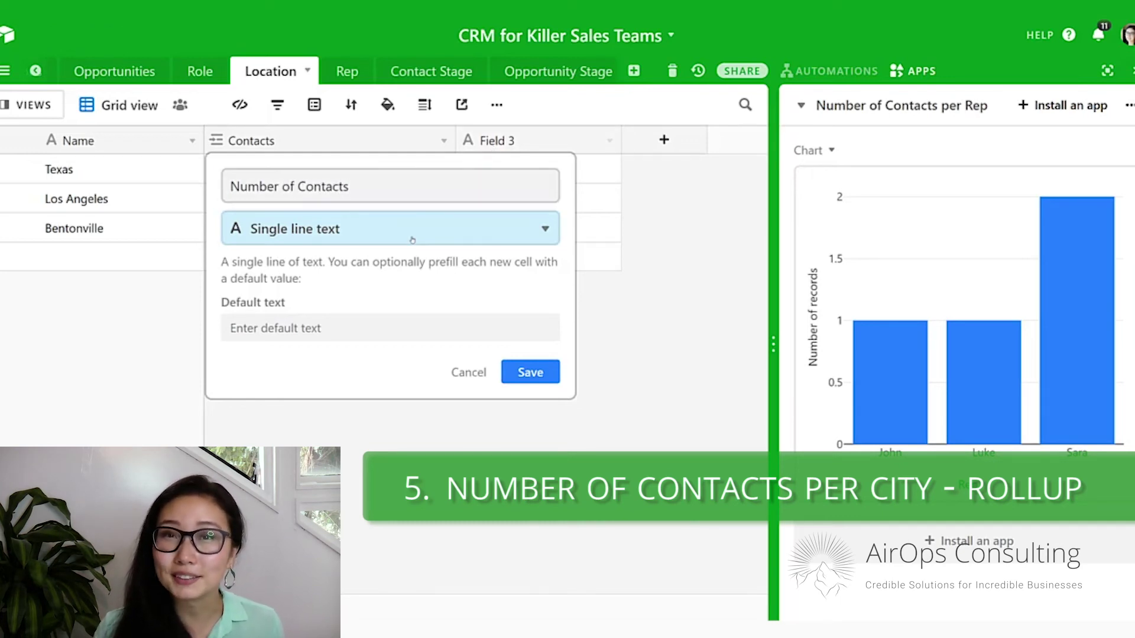
type("rol")
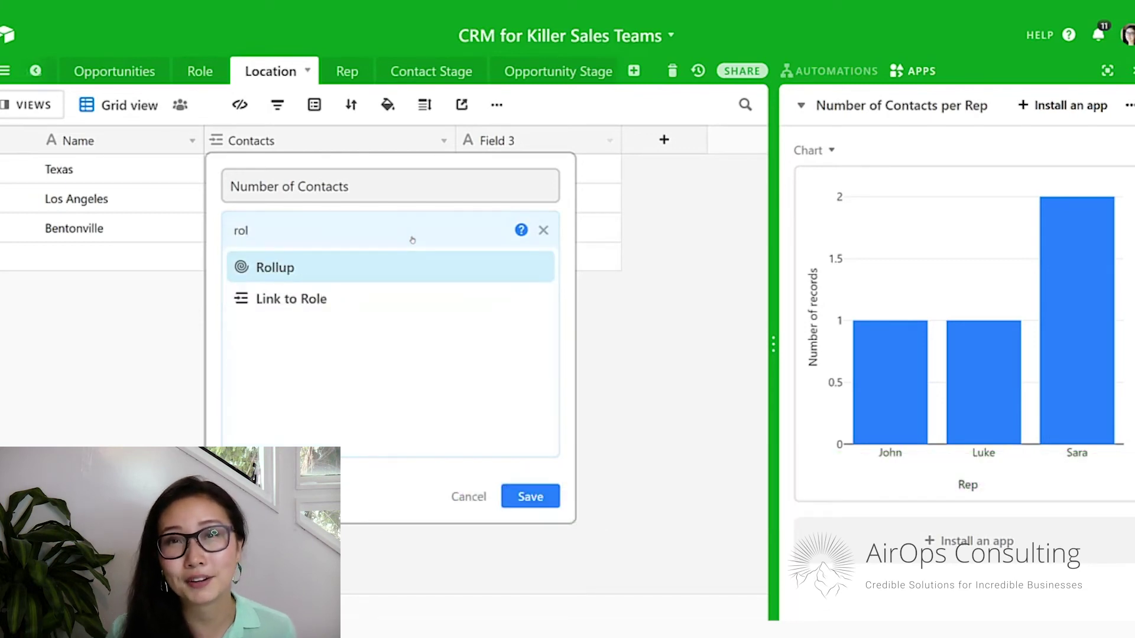
key("Return")
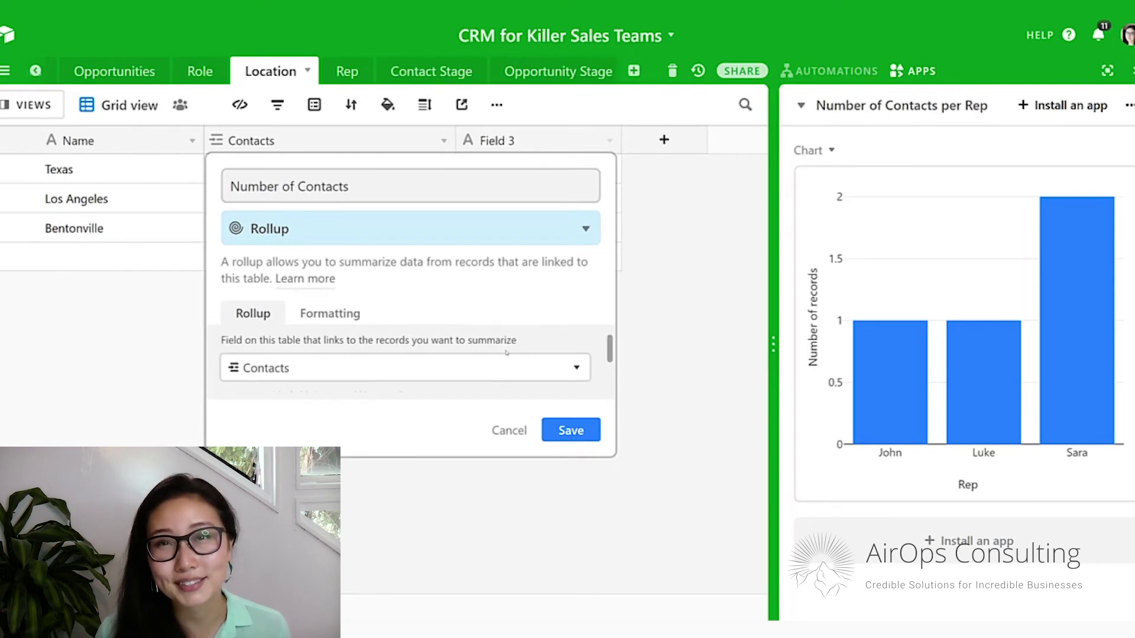
scroll(507, 353, "down", 2)
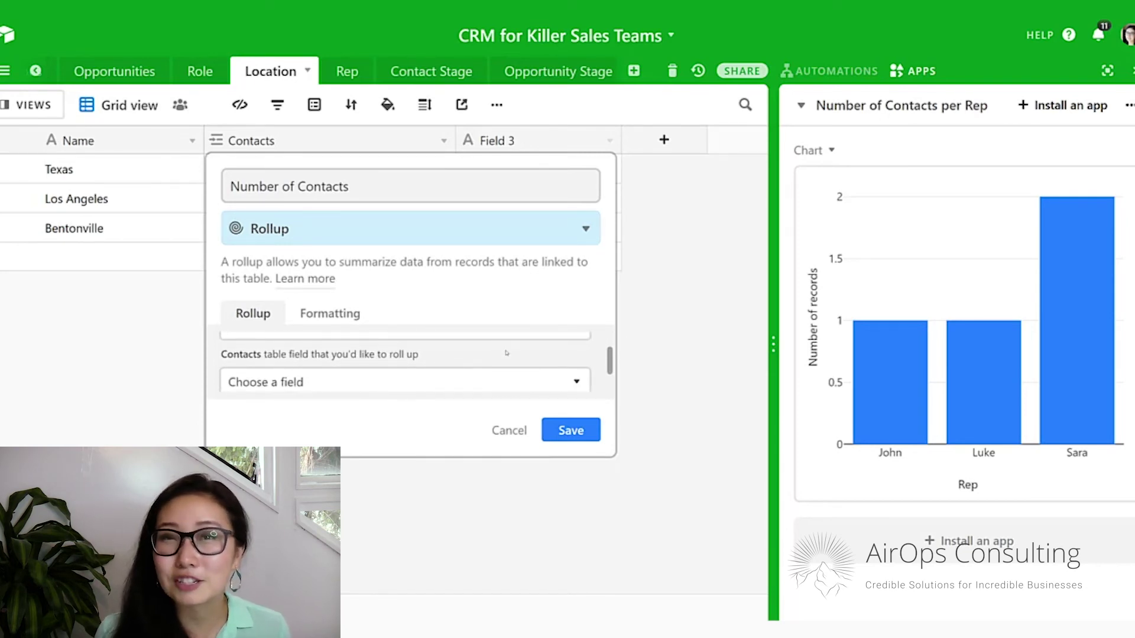
left_click(485, 387)
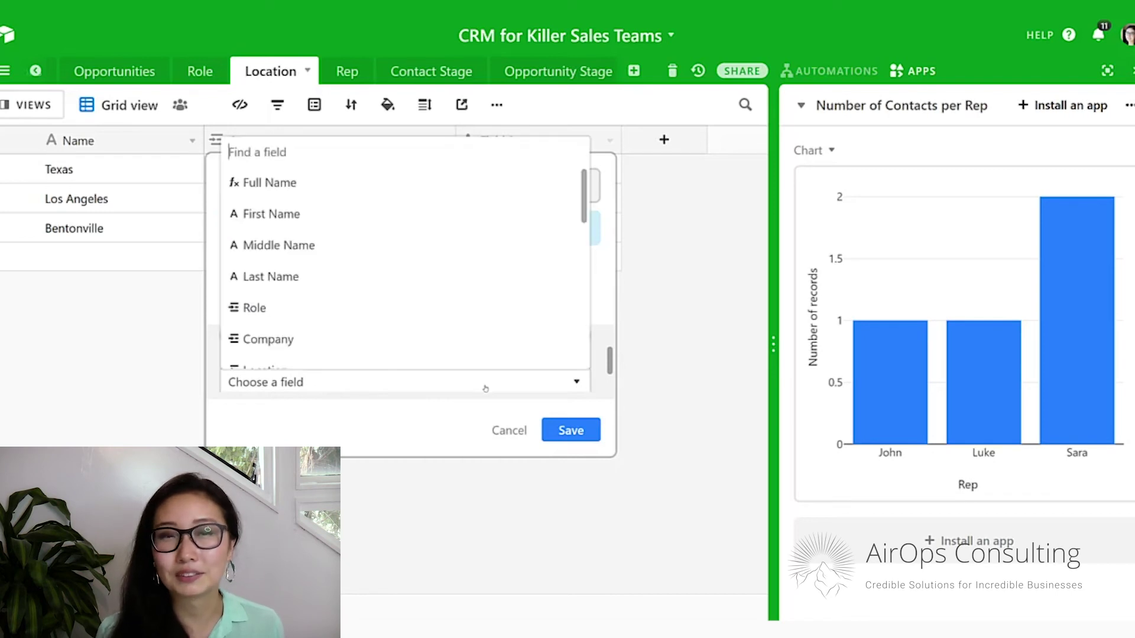
key("Down")
key("Return")
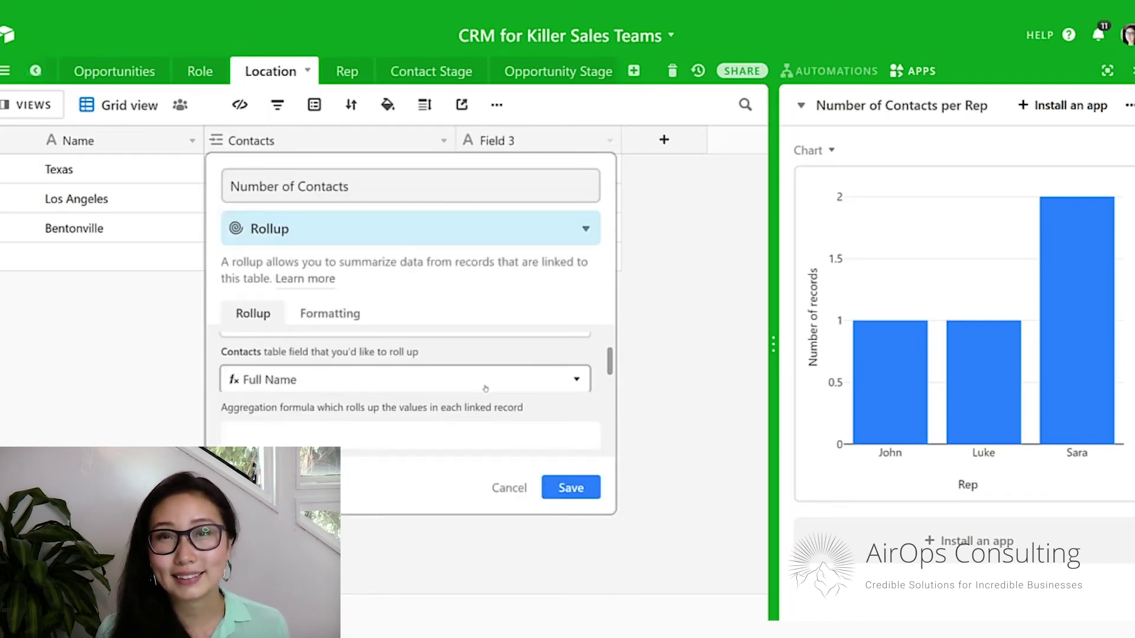
left_click(388, 441)
type("counta")
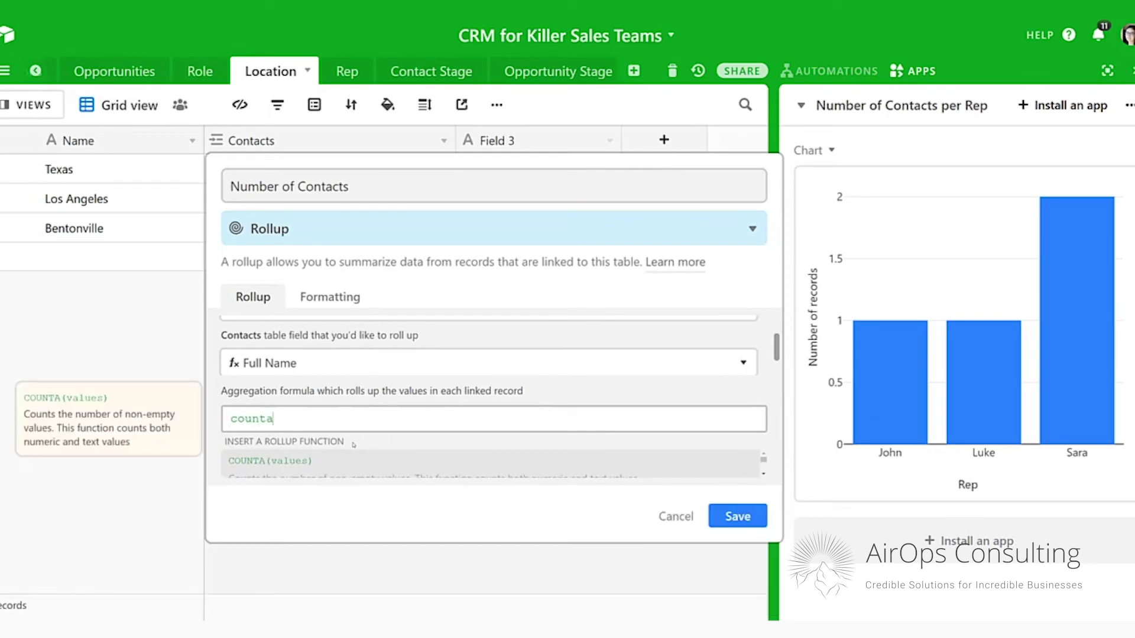
left_click(333, 467)
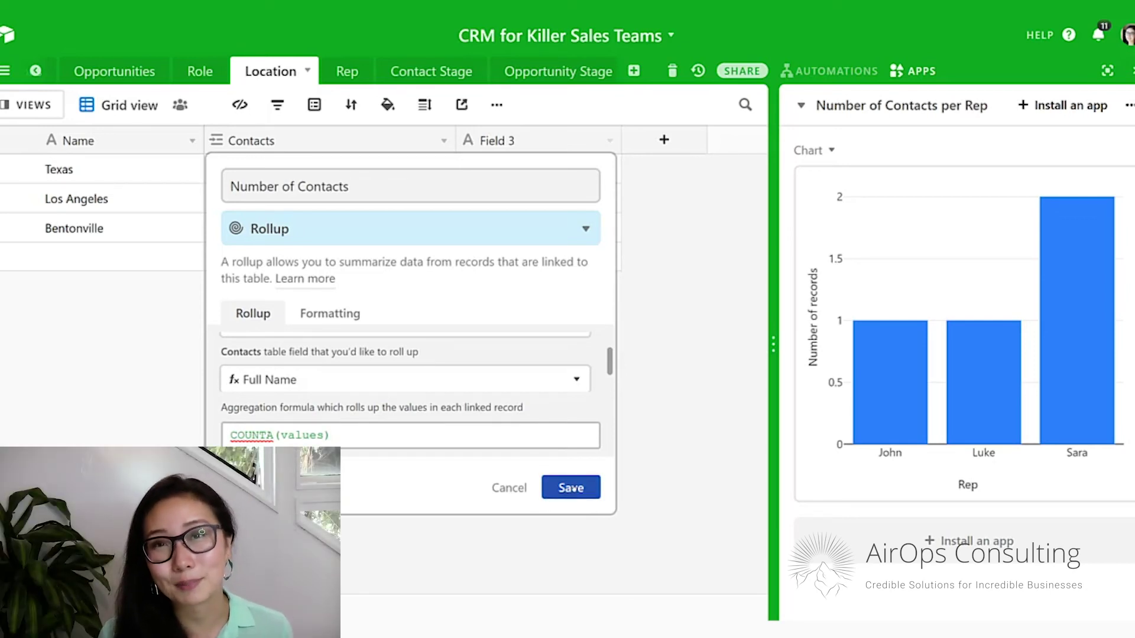
left_click(571, 489)
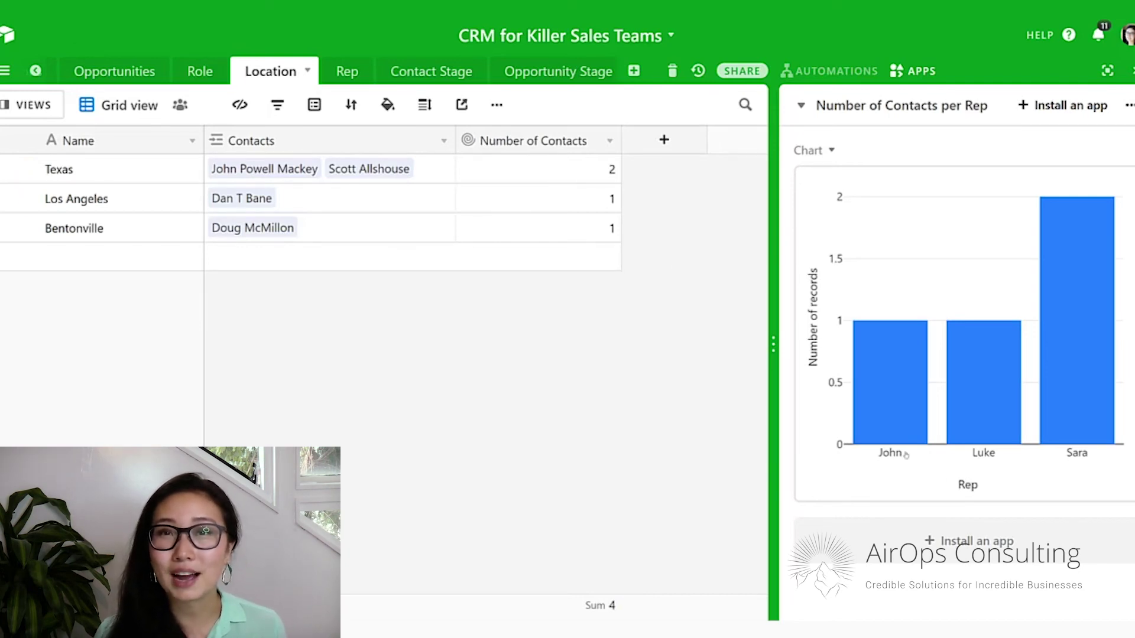
Check the Location contact counts and bring up the apps Marketplace.
left_click(990, 550)
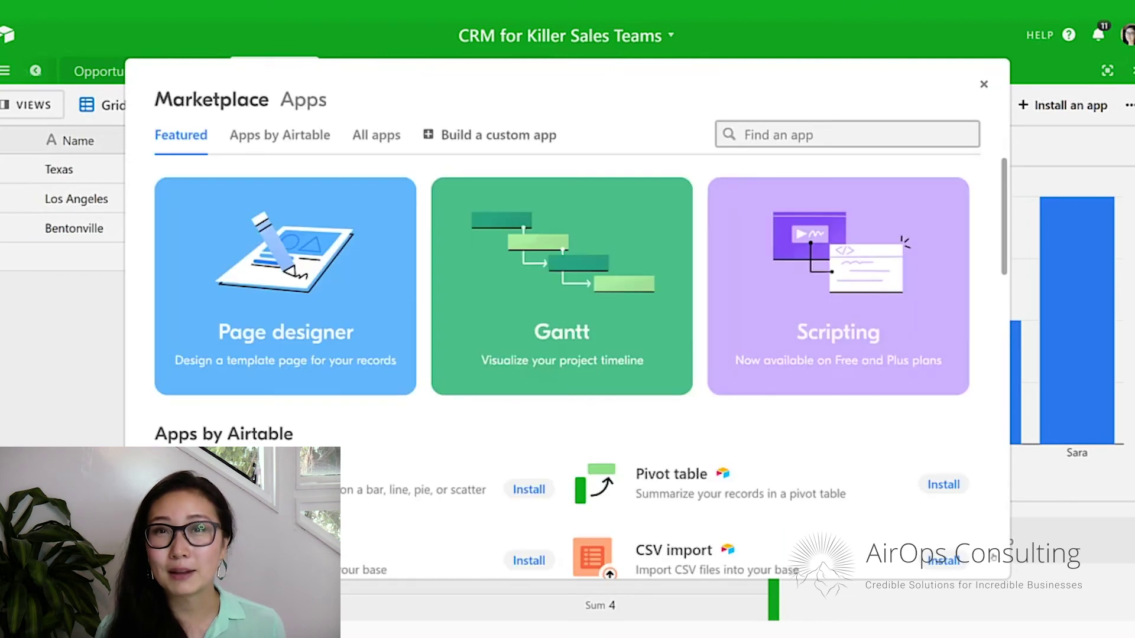
Install a second Chart app, which defaults to the Location table's Grid view.
left_click(529, 492)
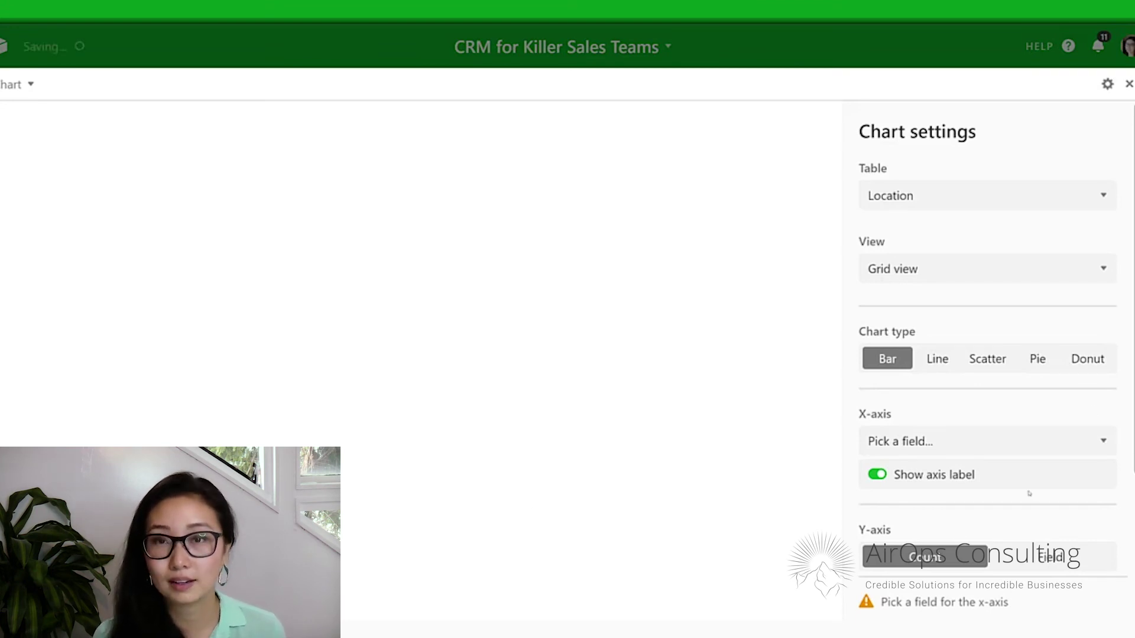
Make the chart a pie of the Contacts table's Grid view, with Location as the categories field.
left_click(1044, 362)
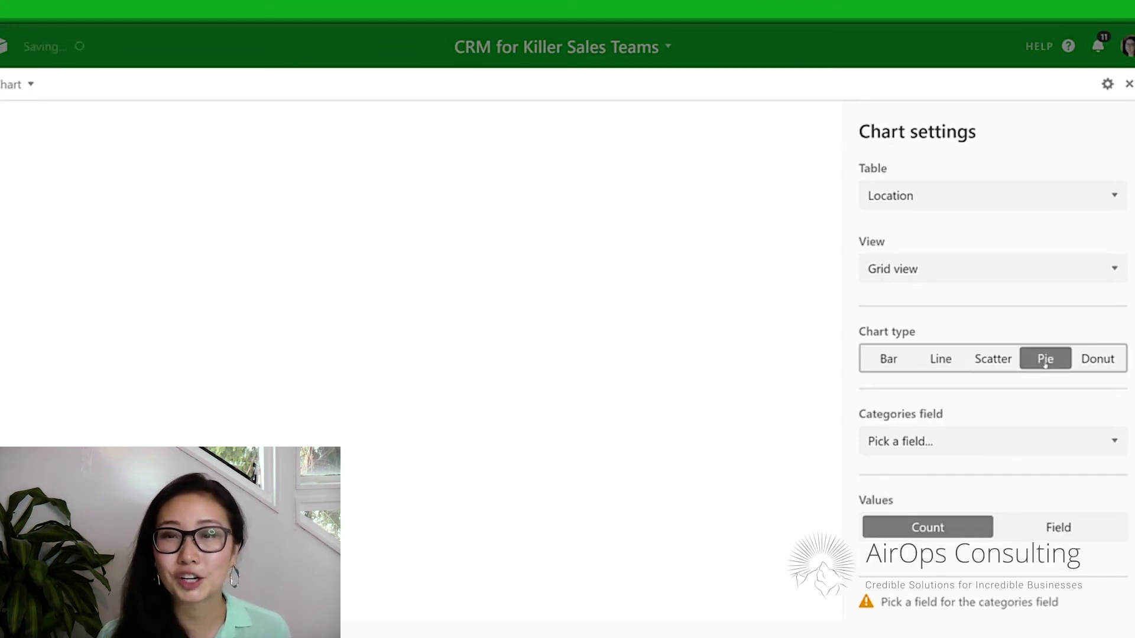
left_click(1052, 203)
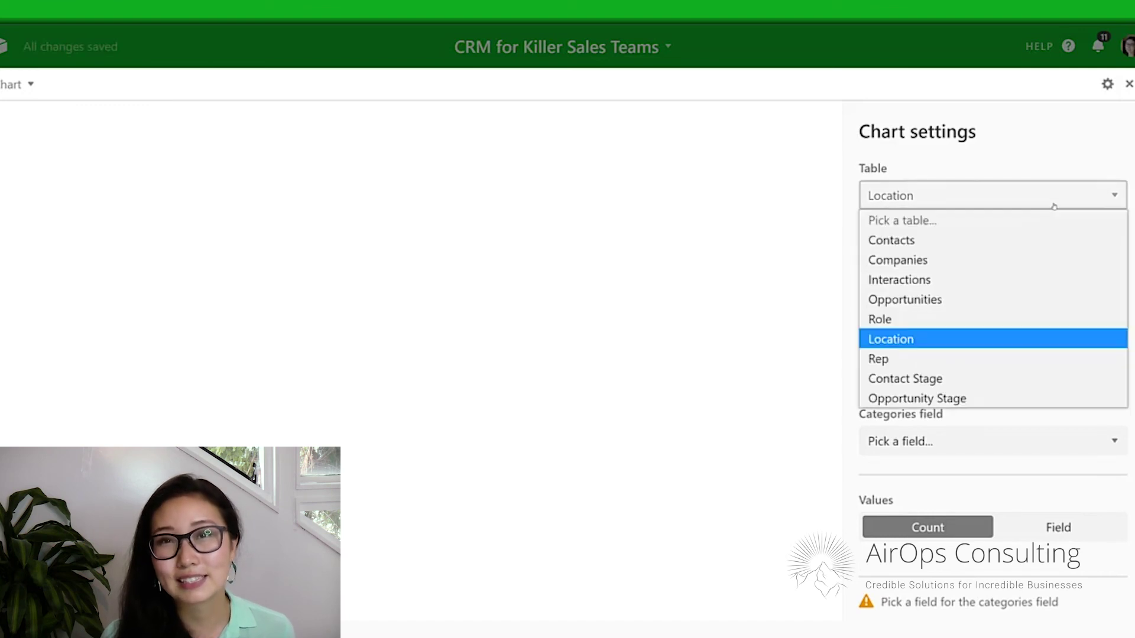
left_click(1023, 240)
left_click(977, 270)
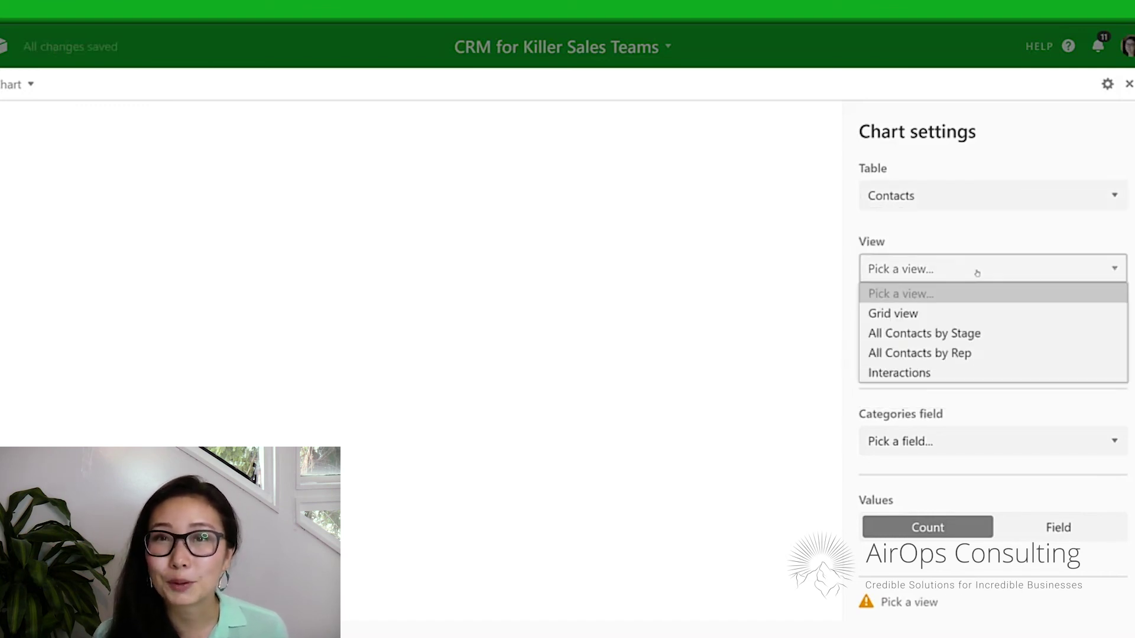
left_click(968, 314)
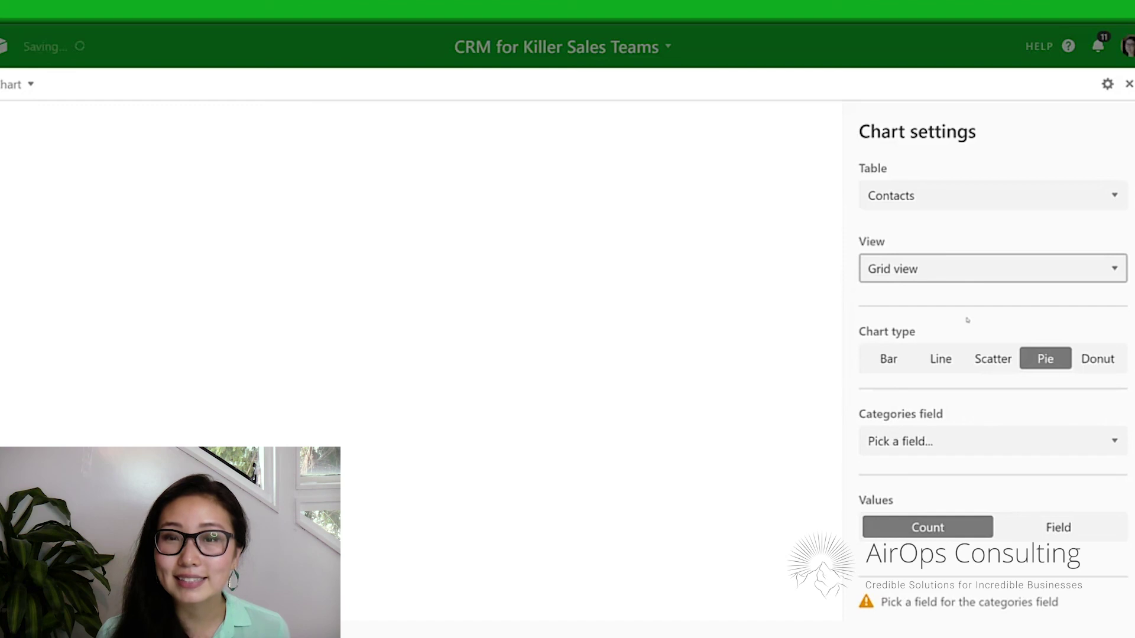
left_click(970, 438)
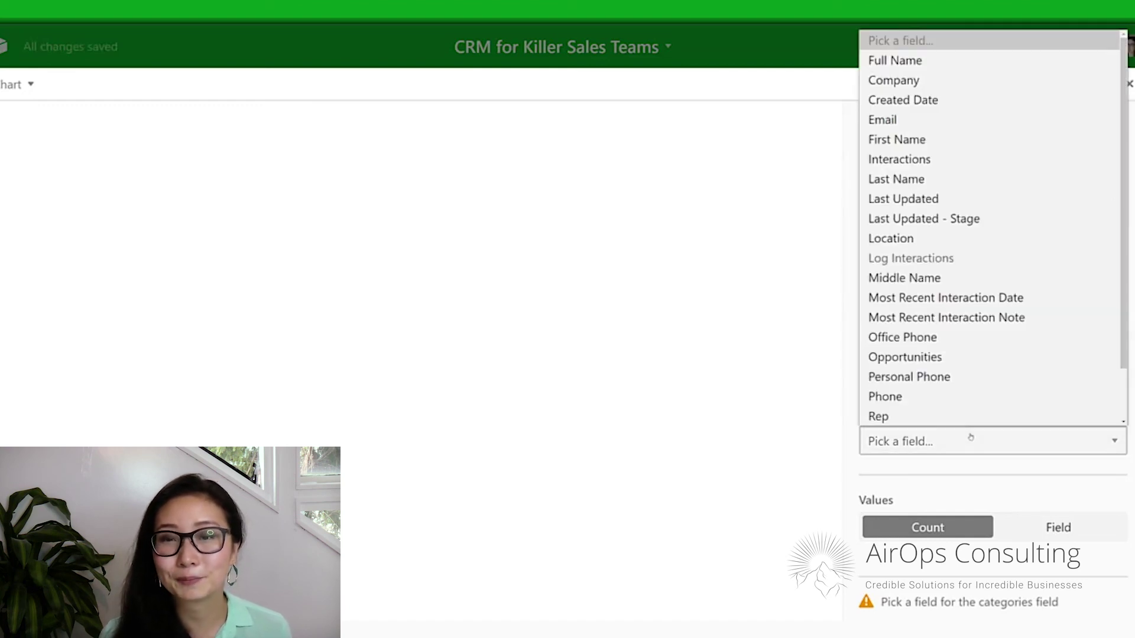
type("lo")
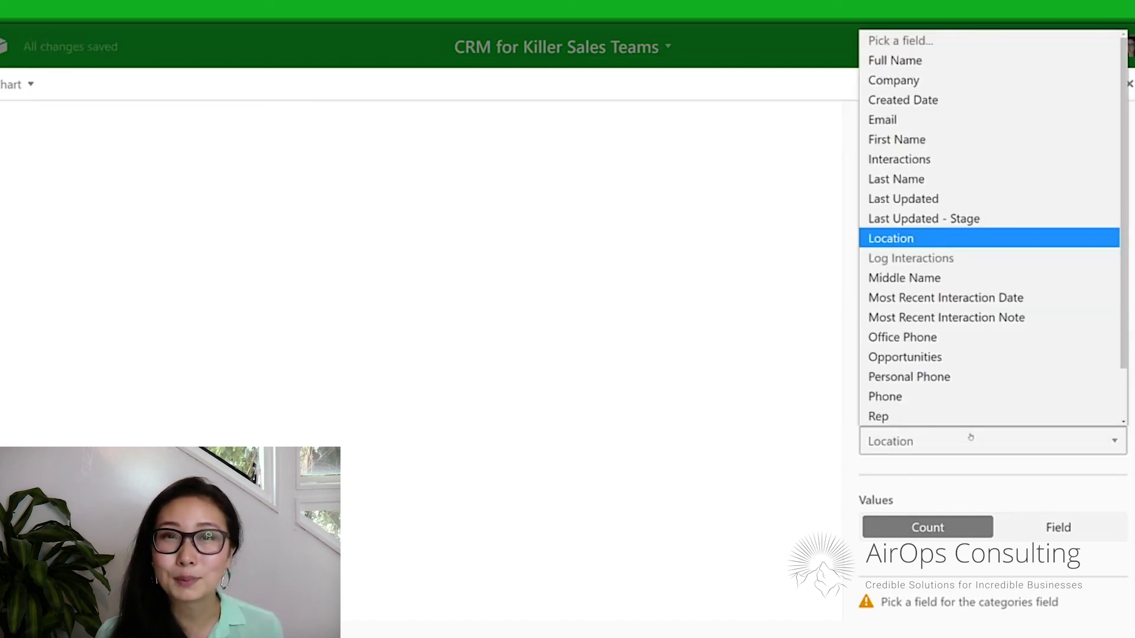
left_click(990, 245)
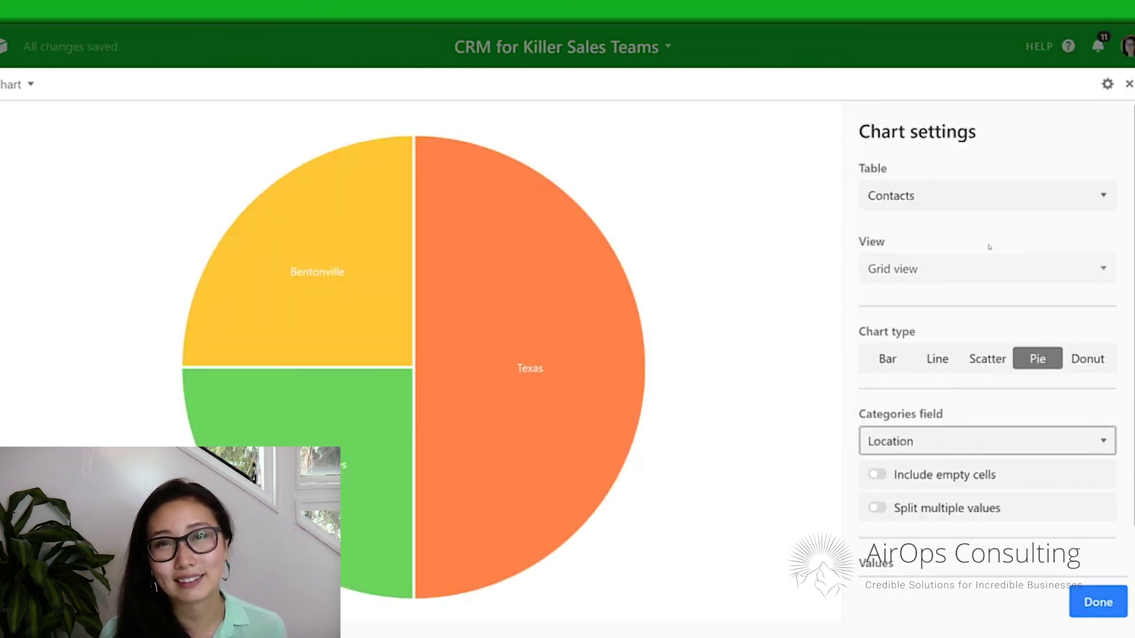
mouse_move(569, 386)
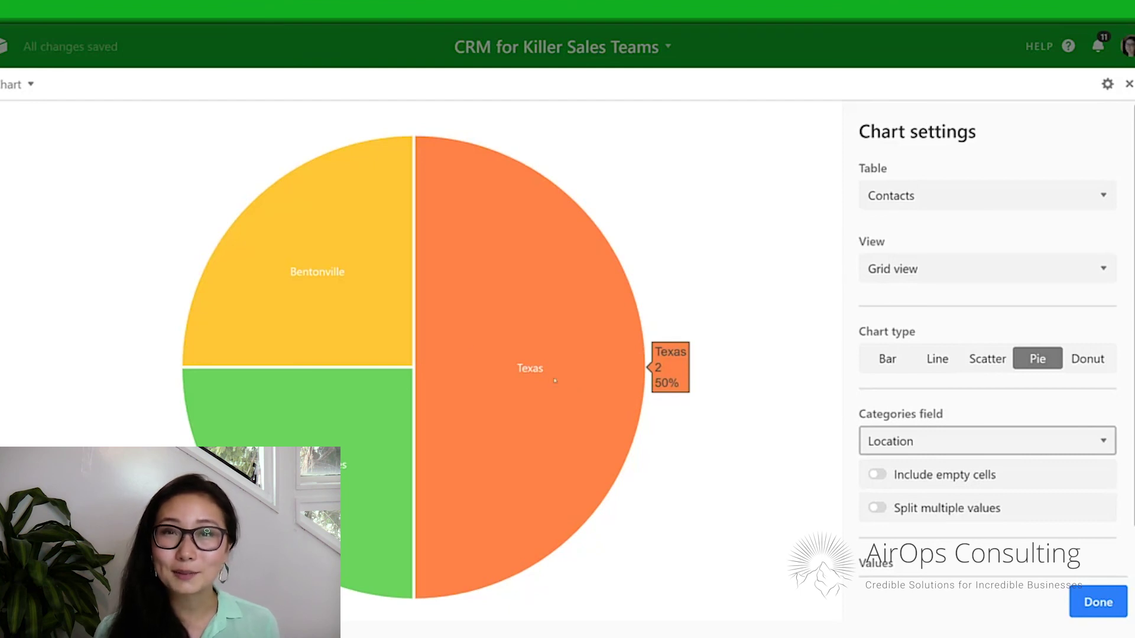
mouse_move(346, 338)
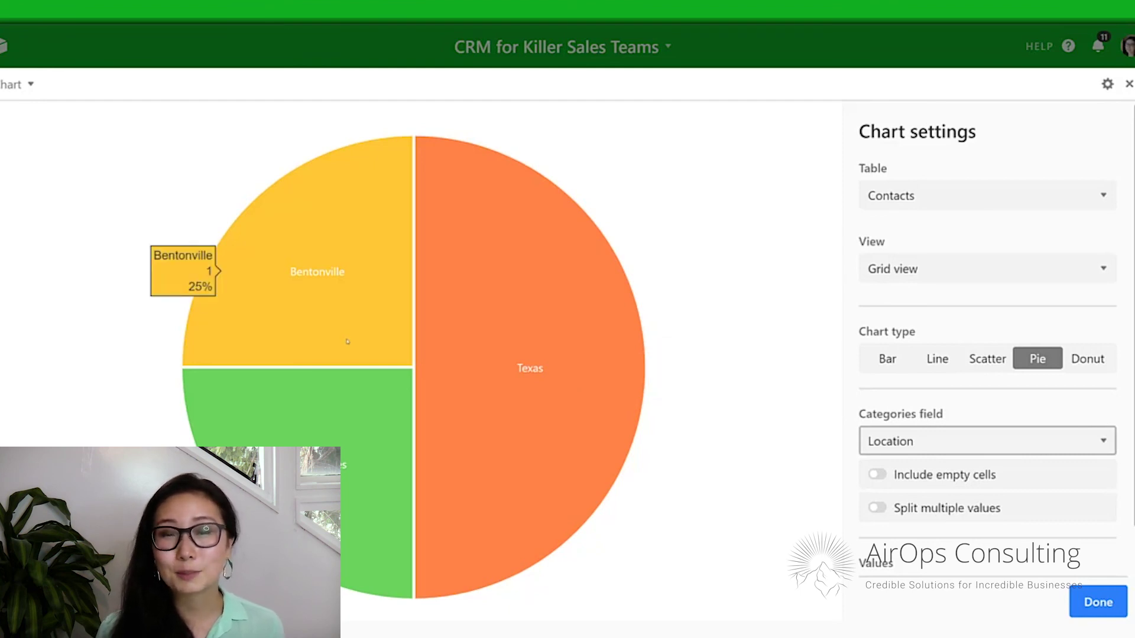
mouse_move(339, 442)
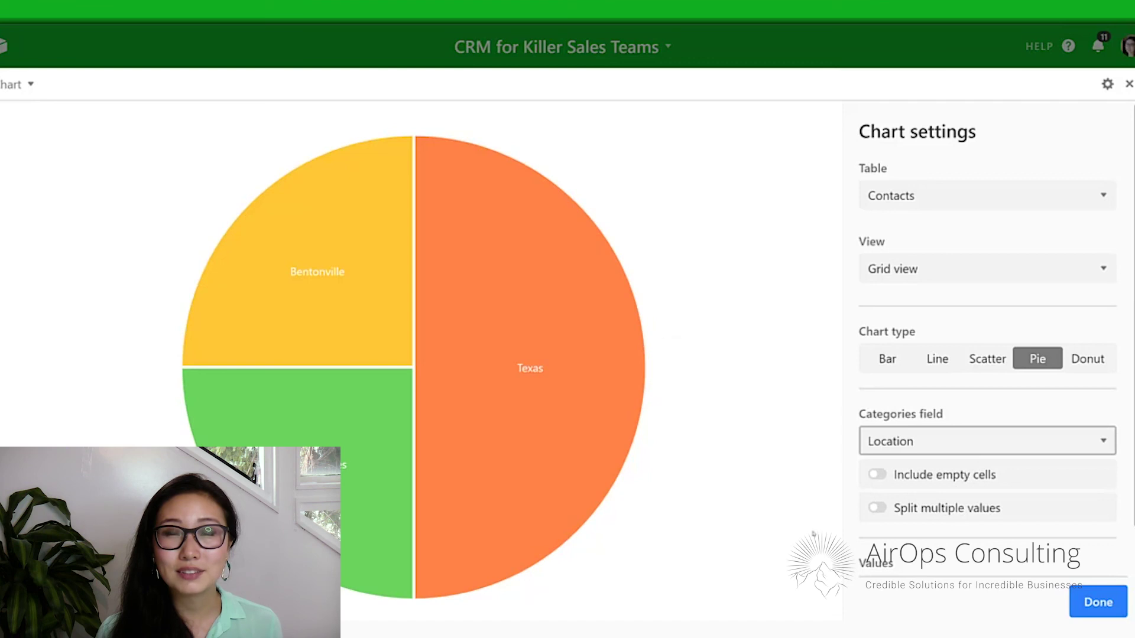